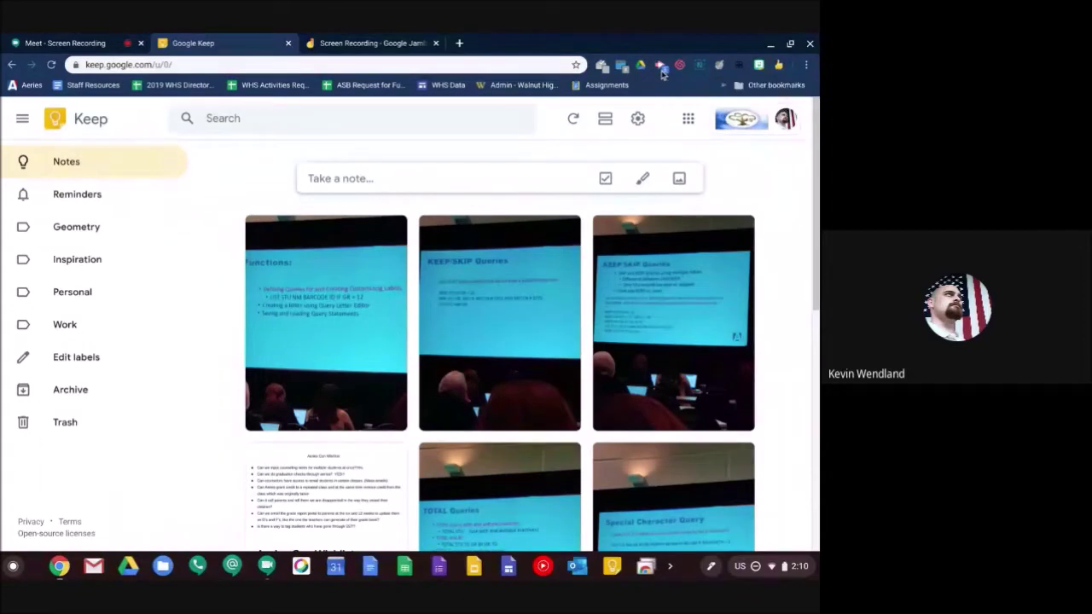
- Open the Screencastify recorder, choose Desktop as the recording source and review its additional options
{"action": "left_click", "coordinate": [661, 68]}
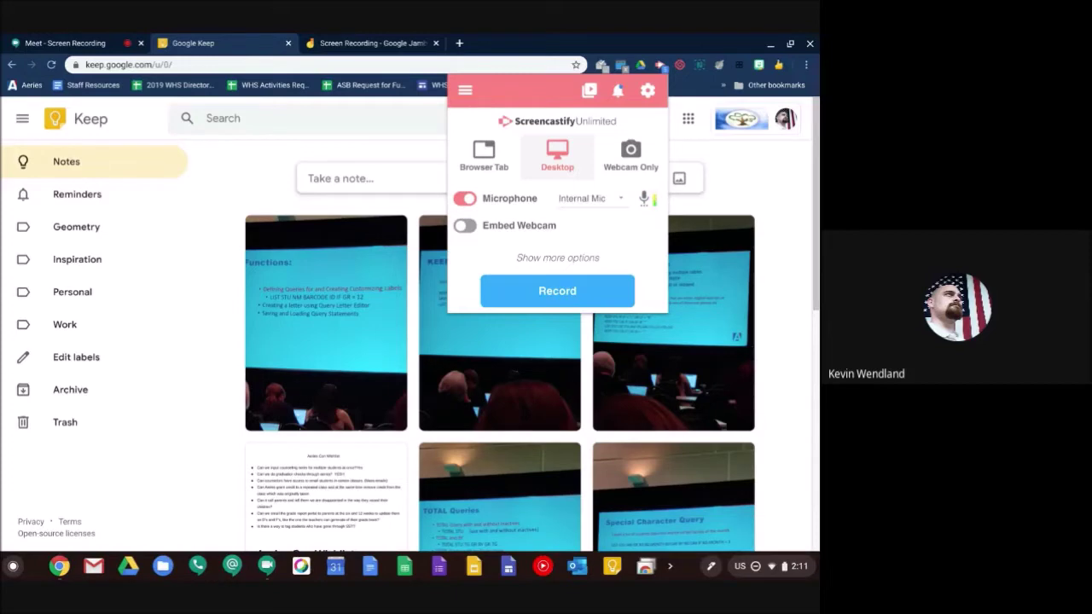
{"action": "left_click", "coordinate": [488, 152]}
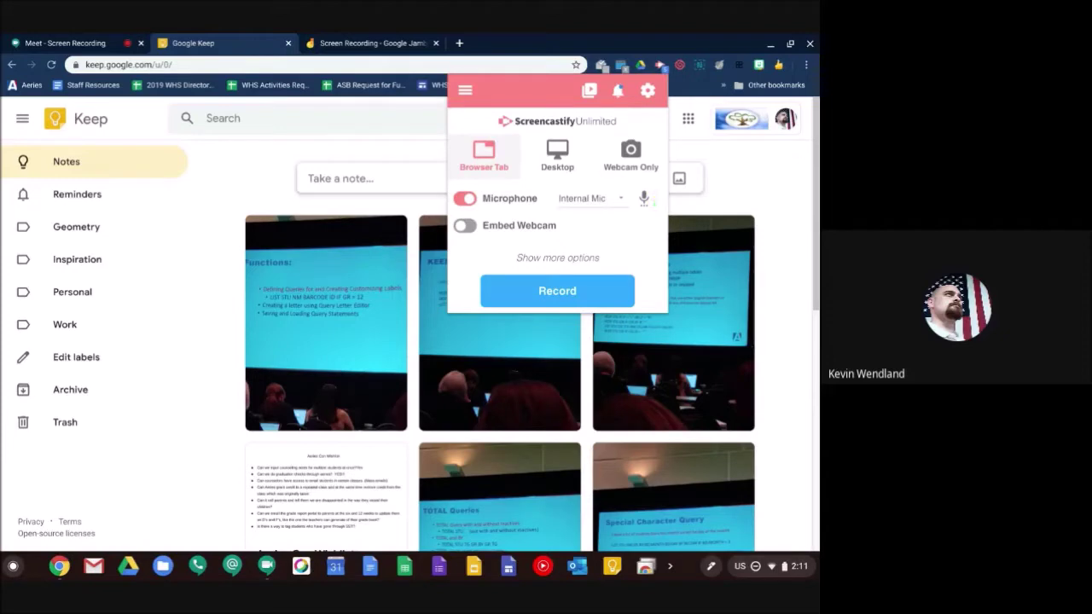
{"action": "left_click", "coordinate": [557, 154]}
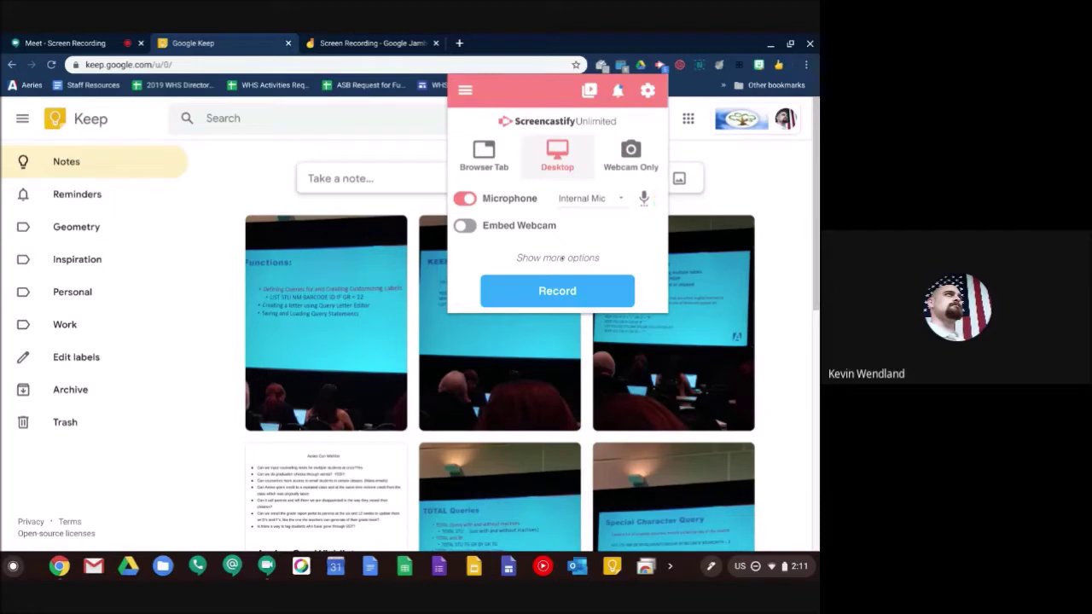
{"action": "left_click", "coordinate": [560, 258]}
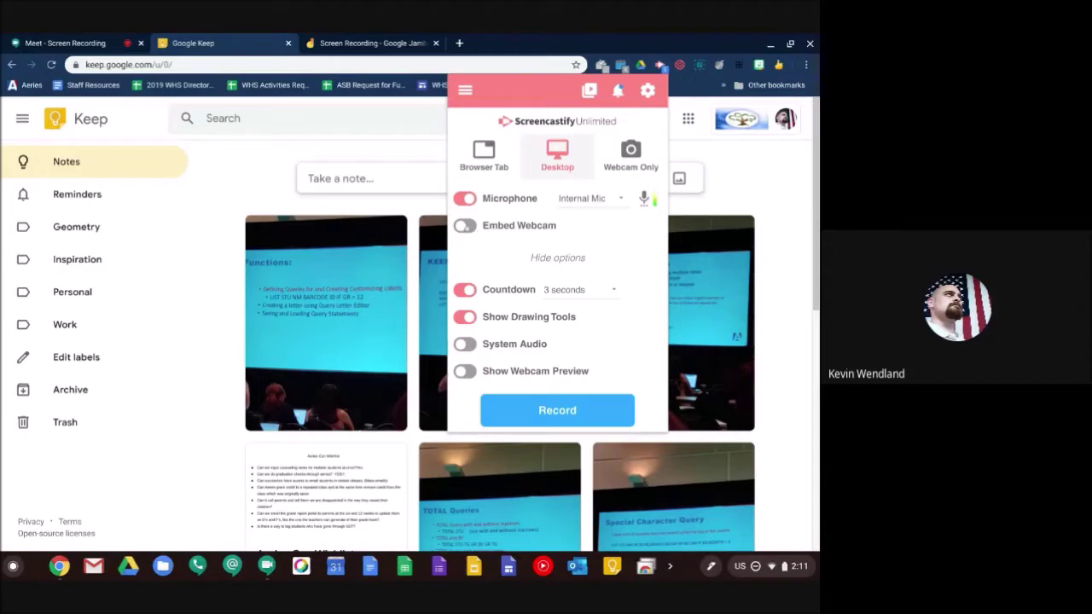
{"action": "left_click", "coordinate": [546, 257]}
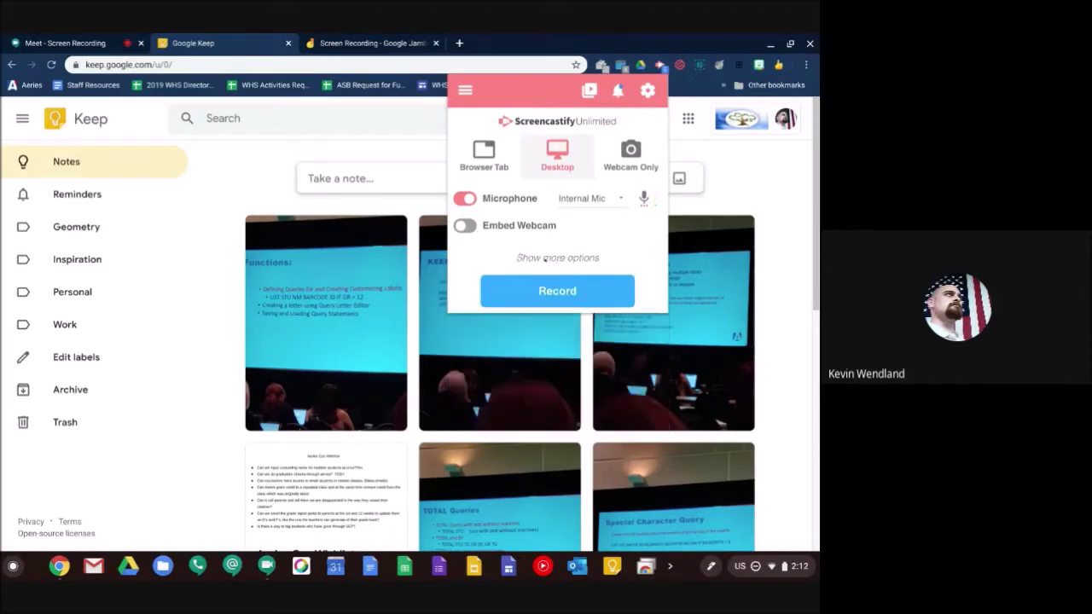
- Enable the embedded webcam for the recording and use the Front Camera
{"action": "left_click", "coordinate": [465, 225]}
{"action": "left_click", "coordinate": [631, 232]}
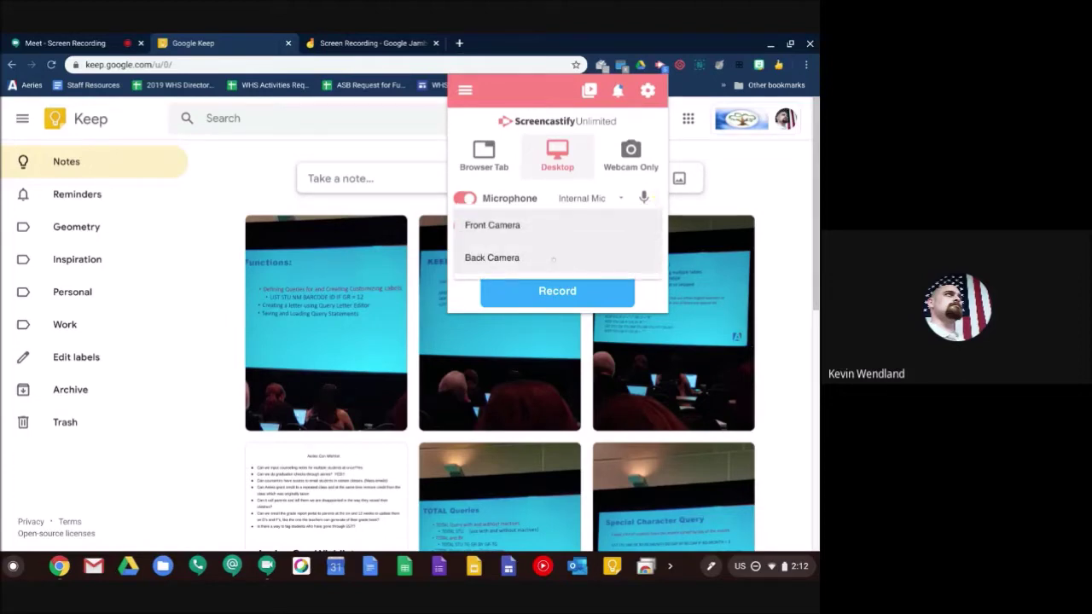
{"action": "left_click", "coordinate": [522, 225]}
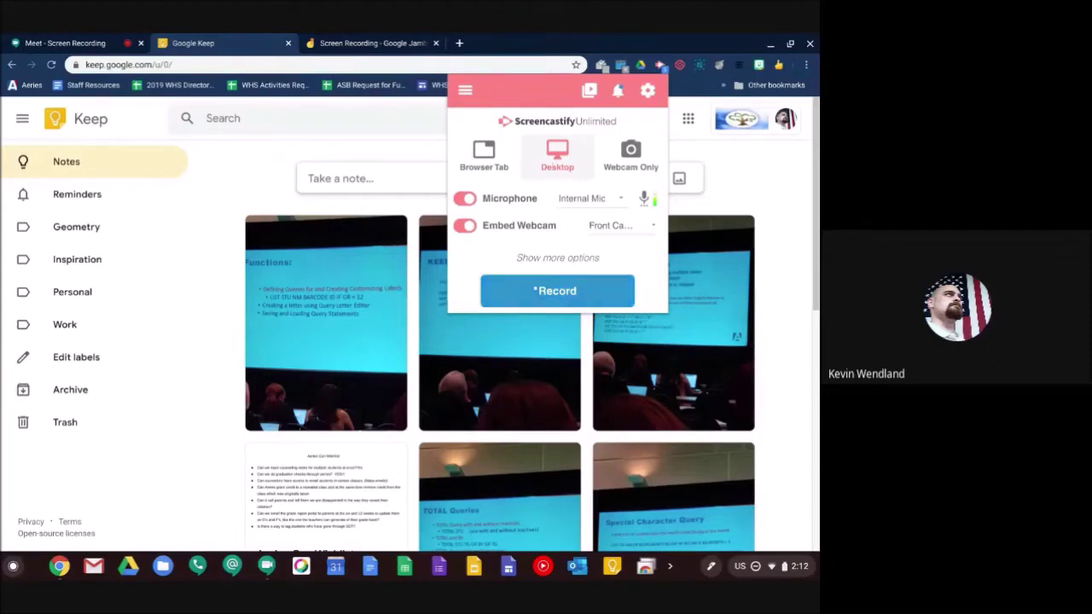
- Start the desktop recording, comparing the application window option before sharing the entire screen
{"action": "left_click", "coordinate": [512, 290]}
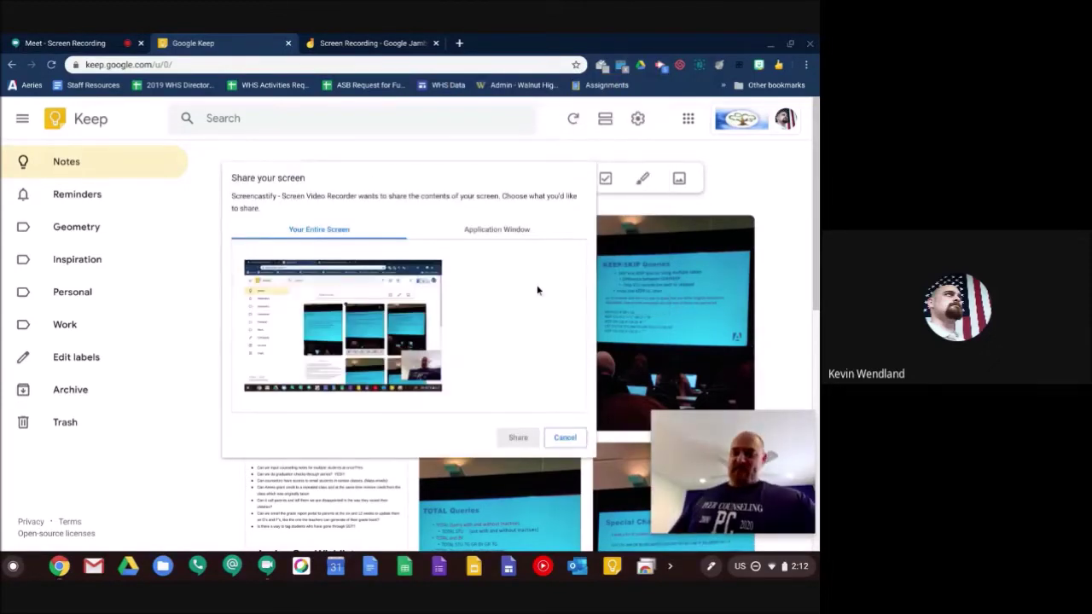
{"action": "left_click", "coordinate": [491, 230]}
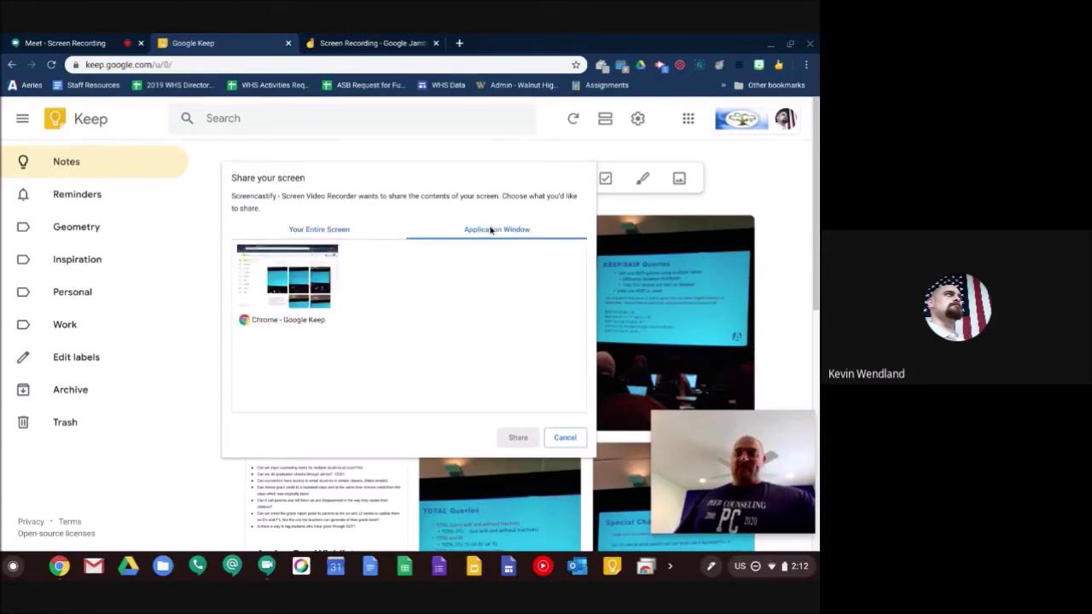
{"action": "left_click", "coordinate": [320, 229]}
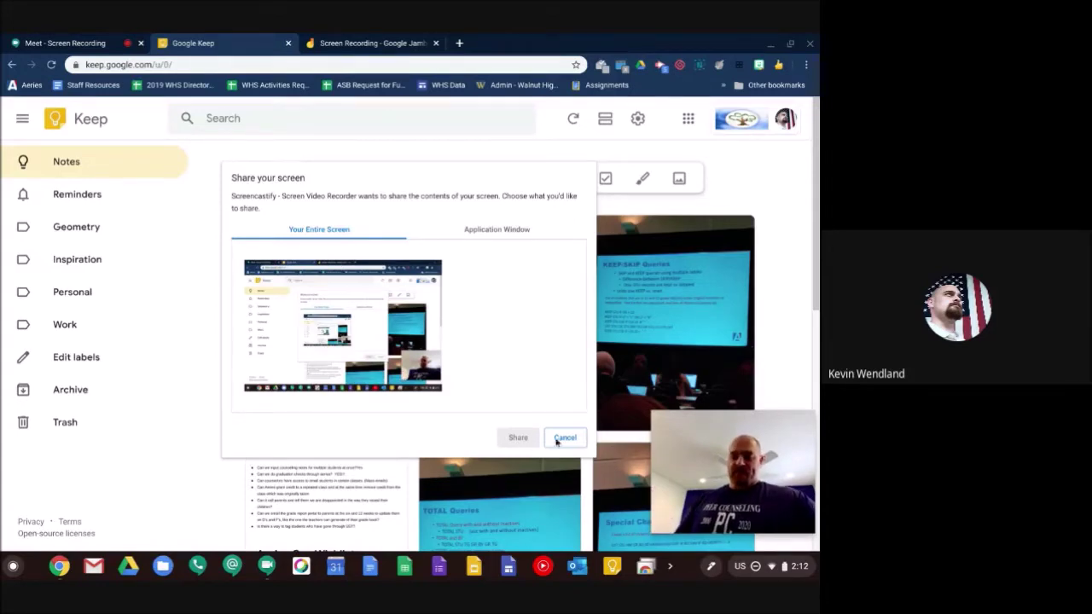
{"action": "left_click", "coordinate": [360, 367]}
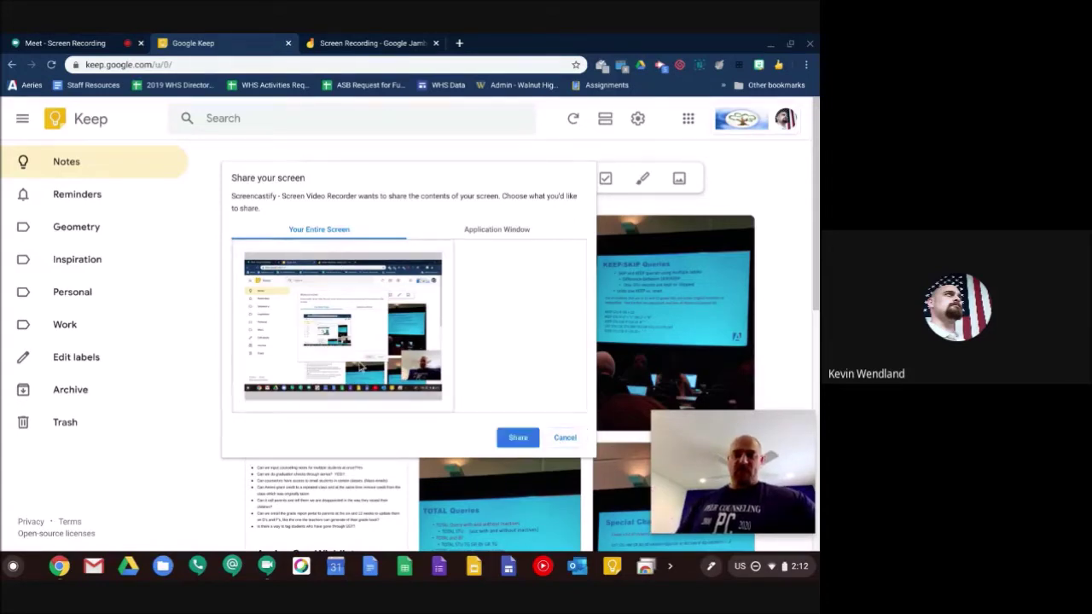
{"action": "left_click", "coordinate": [507, 440]}
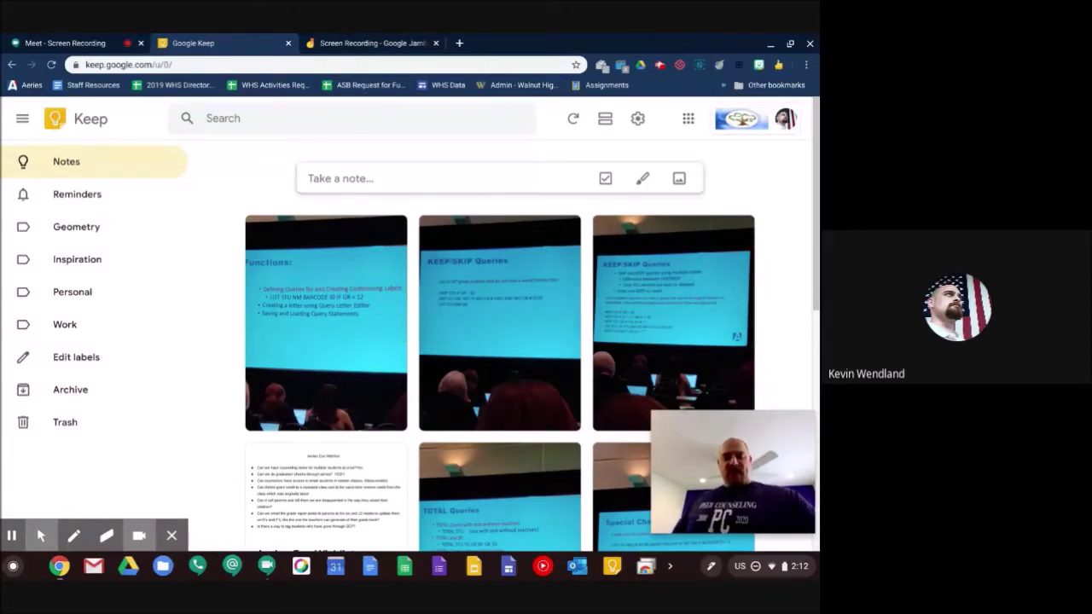
- Select the red pen among the recording's drawing tools, pause the recording and finish it
{"action": "left_click", "coordinate": [73, 536]}
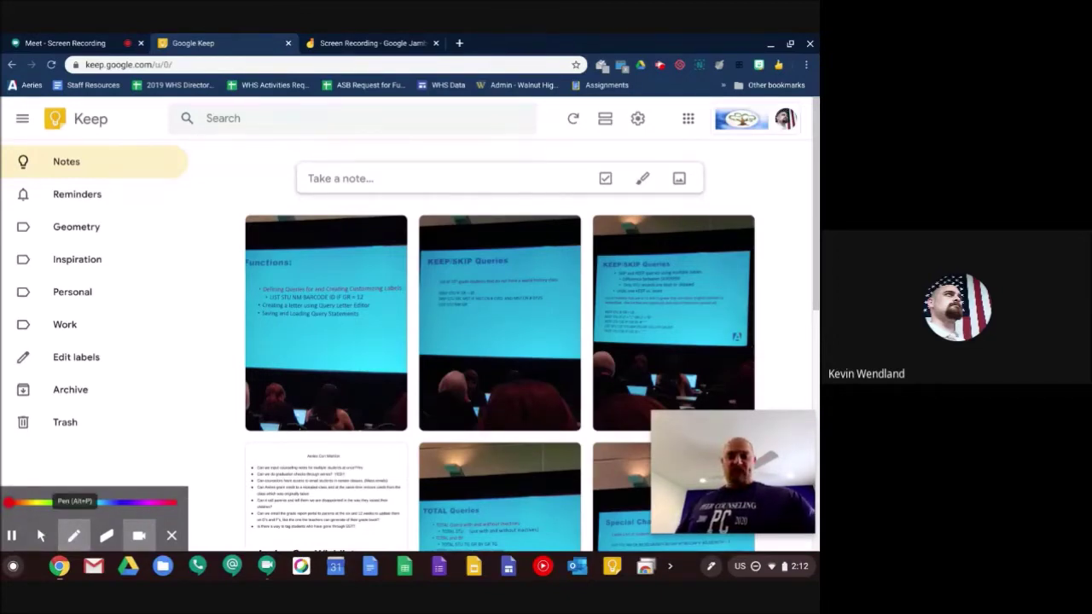
{"action": "left_click", "coordinate": [12, 536]}
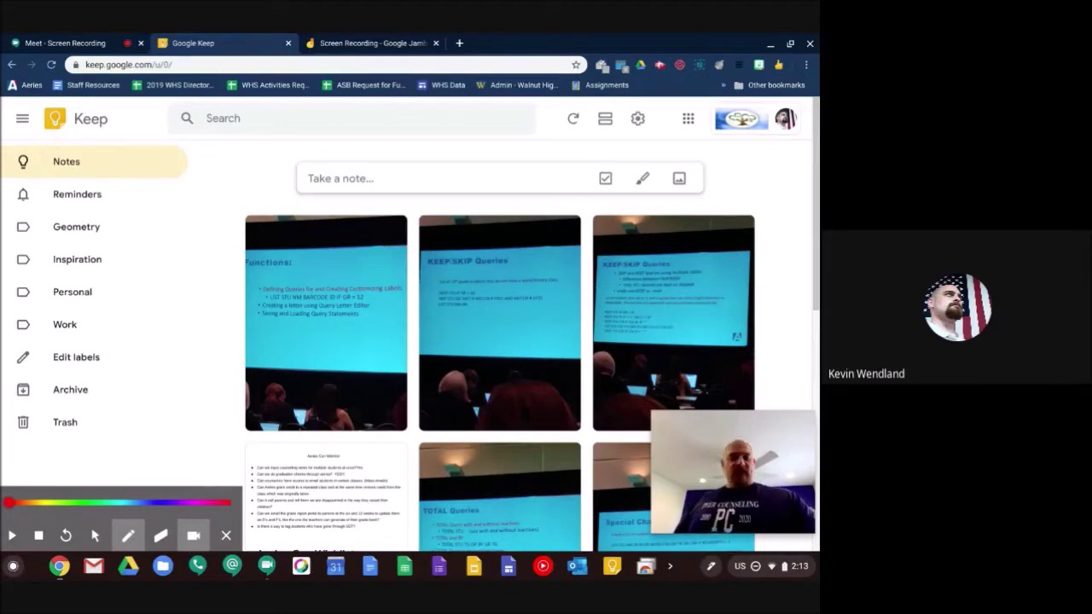
{"action": "left_click", "coordinate": [12, 536]}
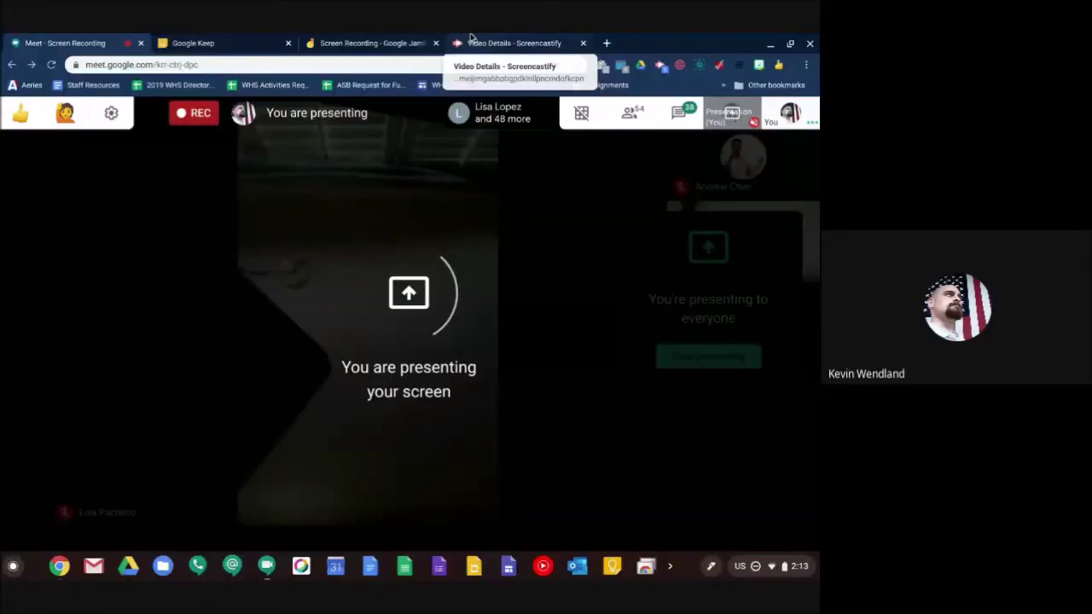
- Play the finished recording from the beginning with sound on its Video Details page, and reveal its download options
{"action": "left_click", "coordinate": [471, 36]}
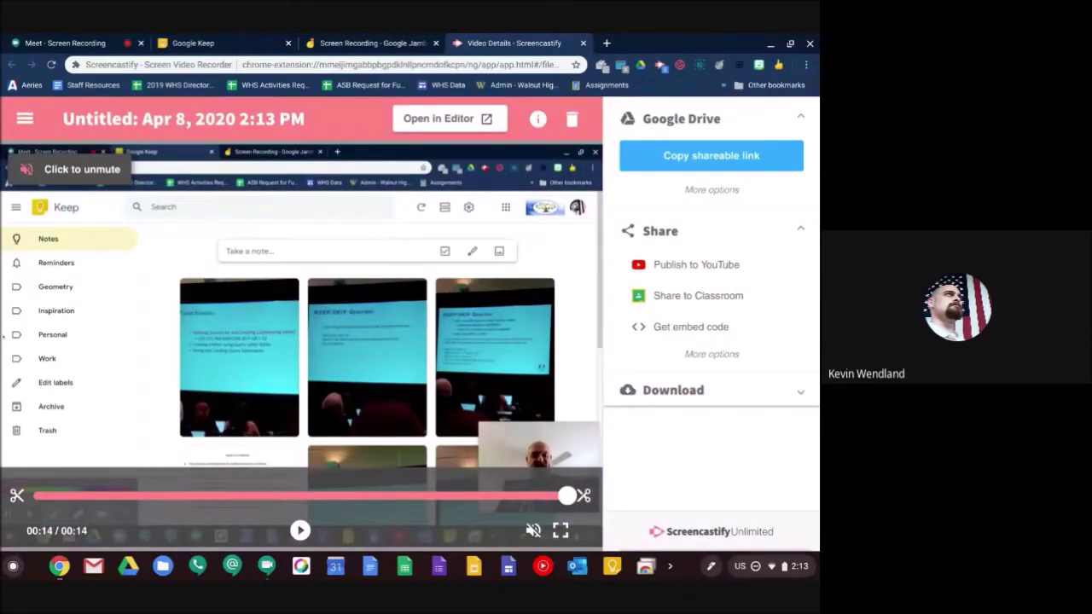
{"action": "left_click", "coordinate": [37, 495]}
{"action": "left_click", "coordinate": [299, 531]}
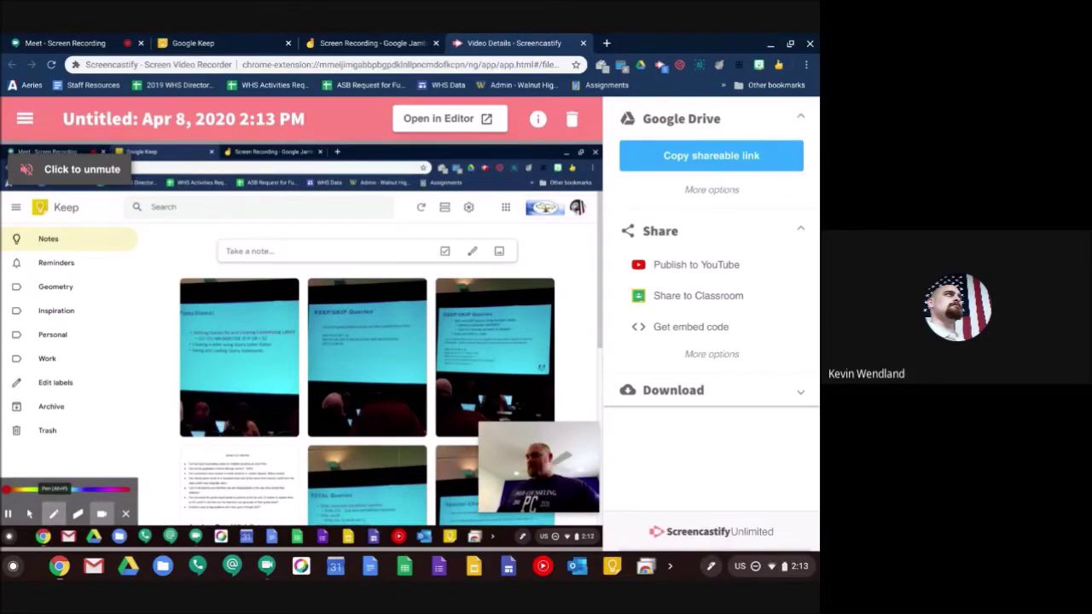
{"action": "left_click", "coordinate": [81, 169]}
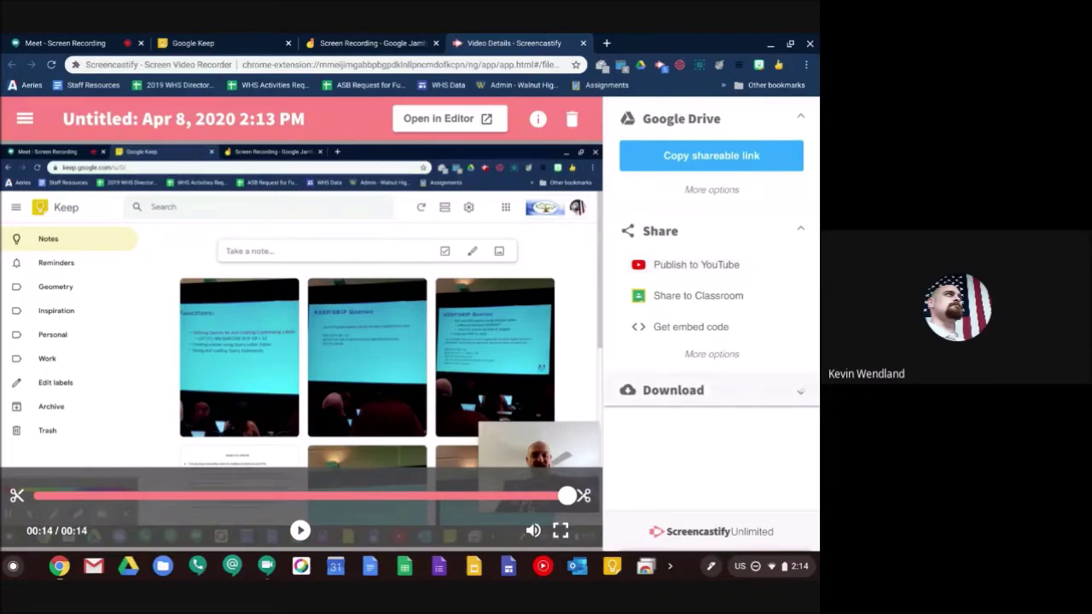
{"action": "left_click", "coordinate": [800, 391]}
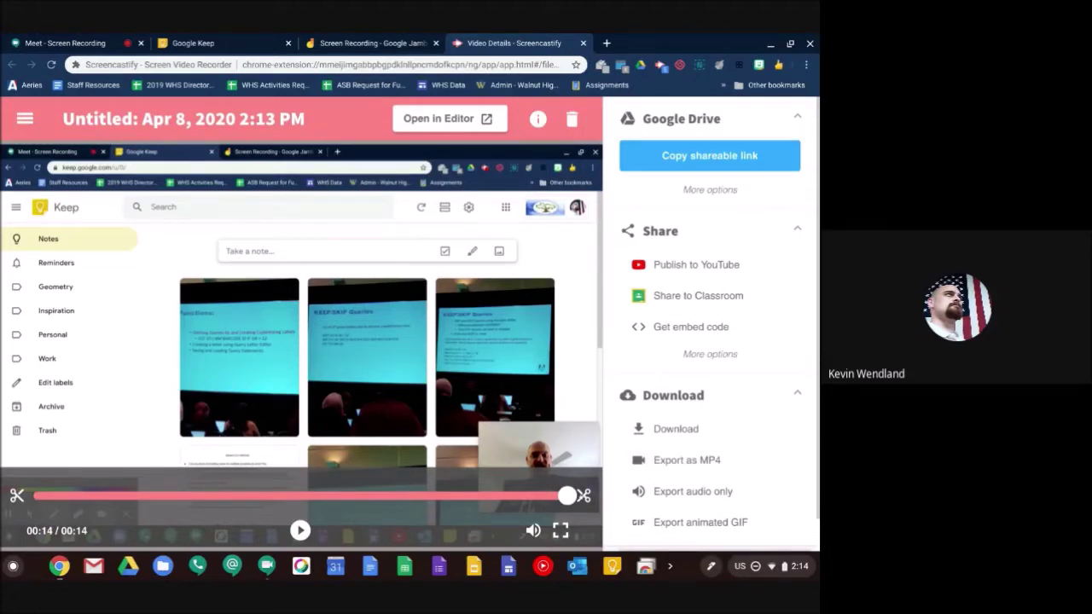
- Trim the end of the recording to 00:10 and save the trim over the original
{"action": "left_click", "coordinate": [584, 496]}
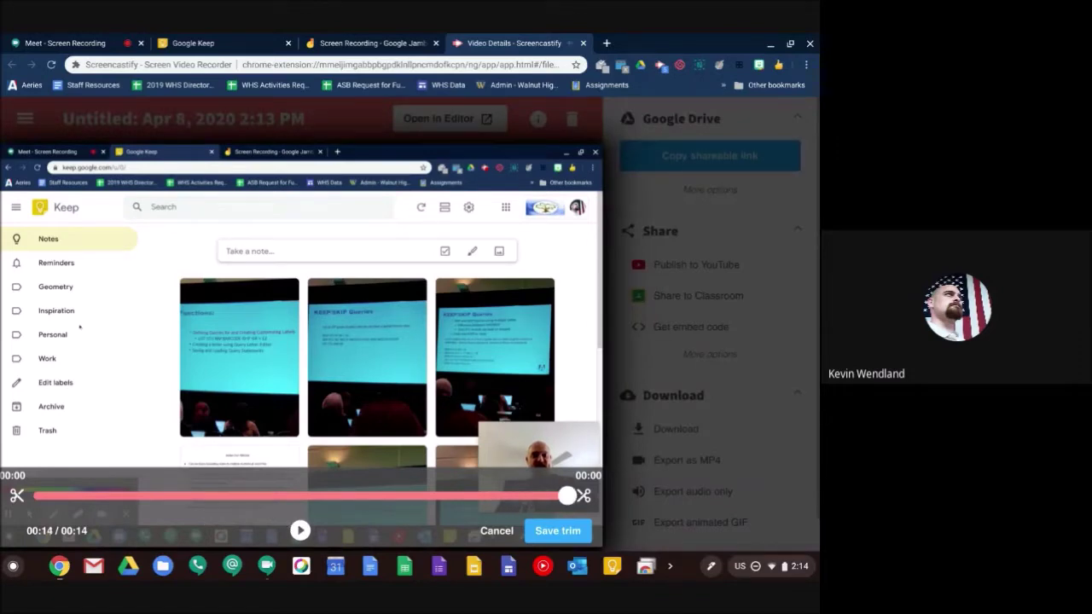
{"action": "left_click_drag", "start_coordinate": [583, 496], "coordinate": [444, 496]}
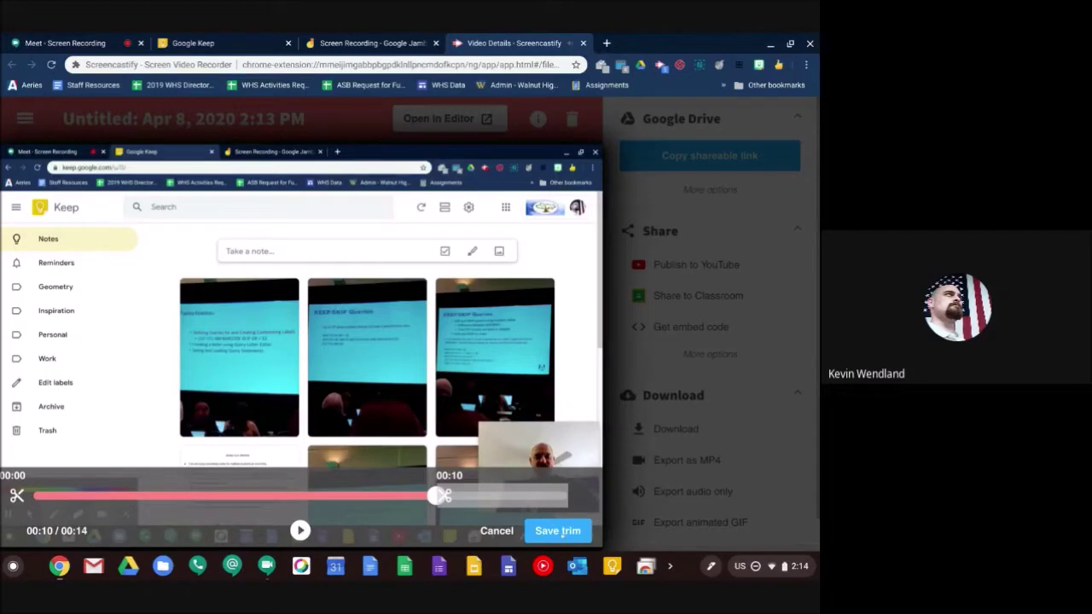
{"action": "left_click", "coordinate": [559, 531]}
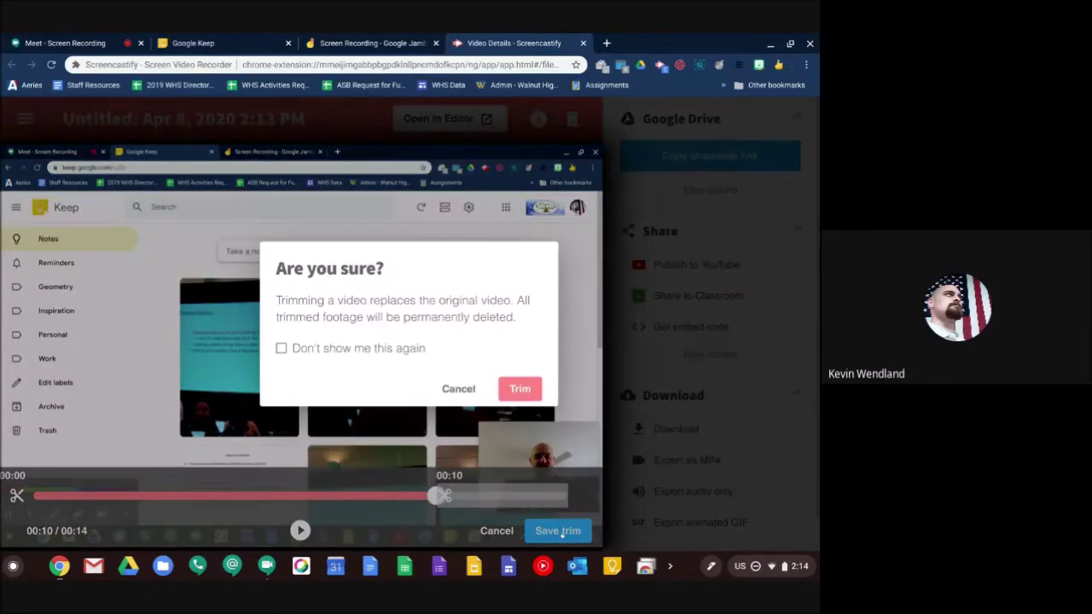
{"action": "left_click", "coordinate": [506, 388]}
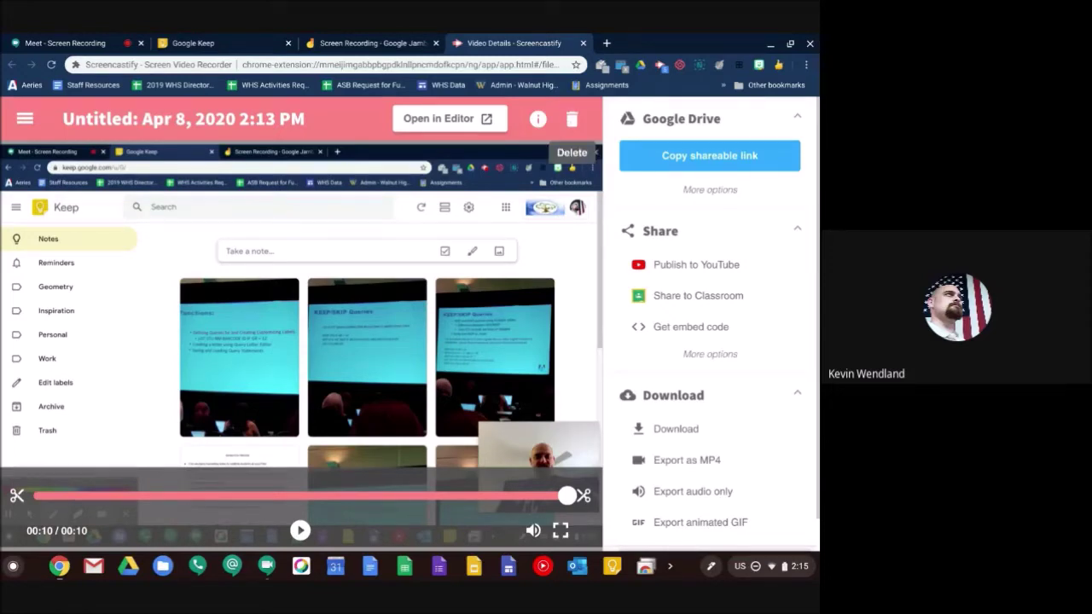
- Delete the trimmed recording and close the page listing the recordings
{"action": "left_click", "coordinate": [572, 120]}
{"action": "left_click", "coordinate": [560, 360]}
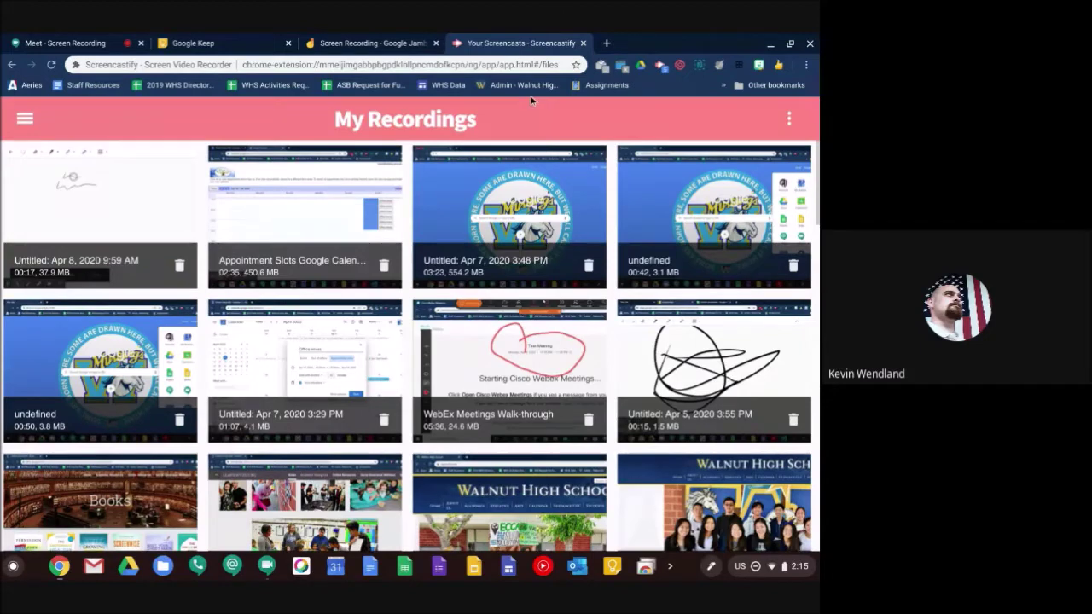
{"action": "left_click", "coordinate": [584, 43]}
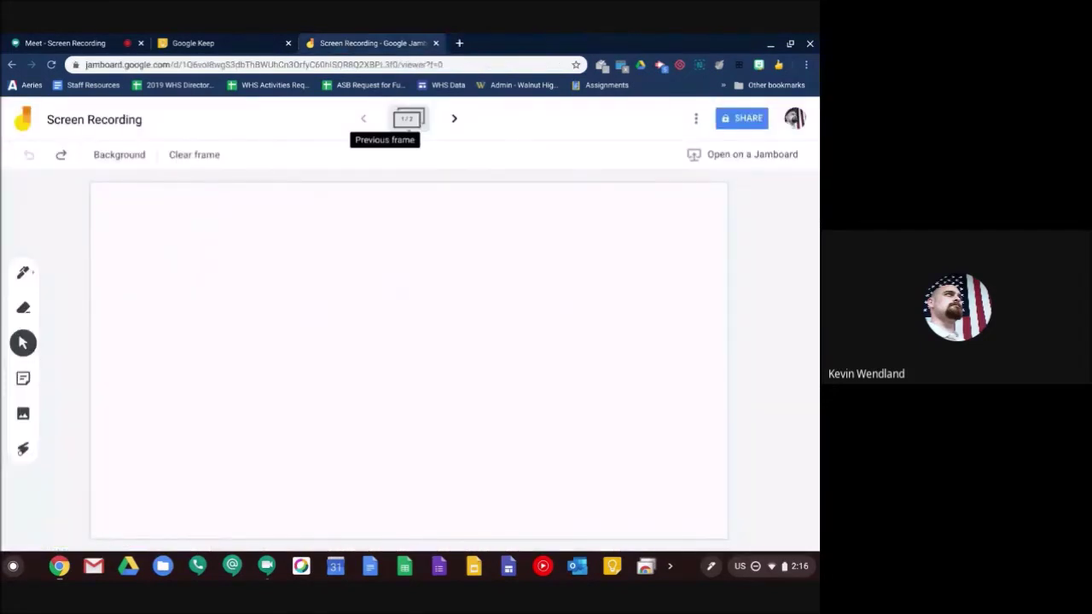
- Switch to Google Keep, start a new note with a drawing and show the blank canvas full screen
{"action": "left_click", "coordinate": [194, 44]}
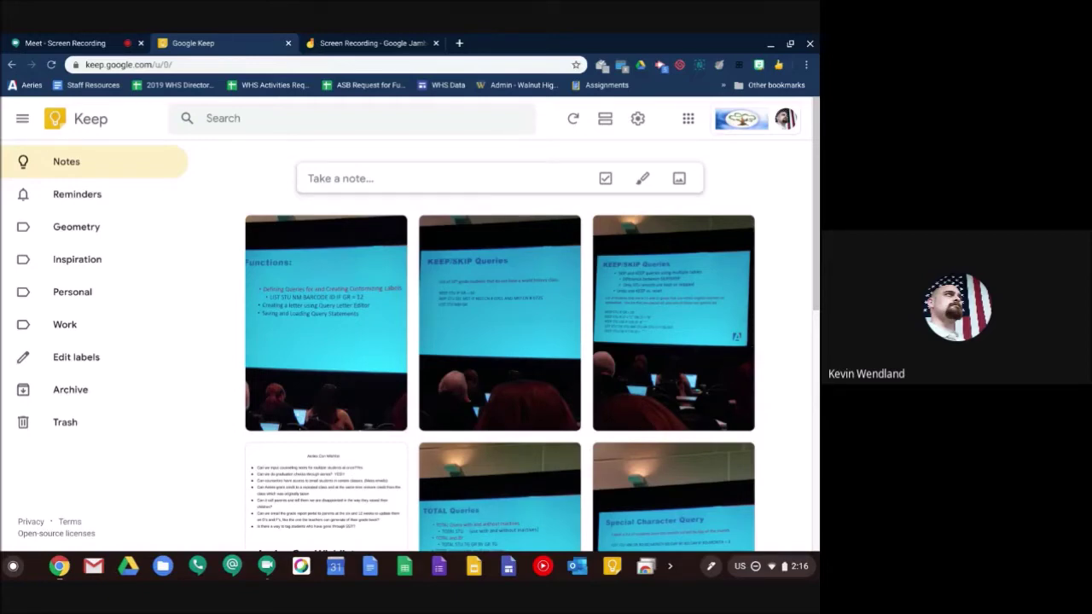
{"action": "left_click", "coordinate": [384, 179]}
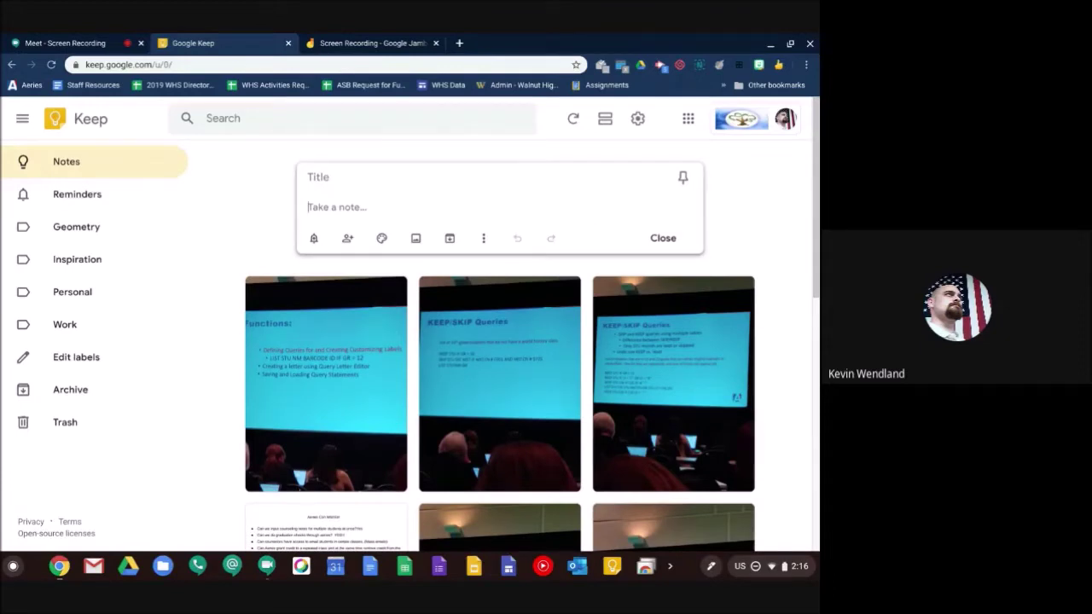
{"action": "left_click", "coordinate": [483, 238]}
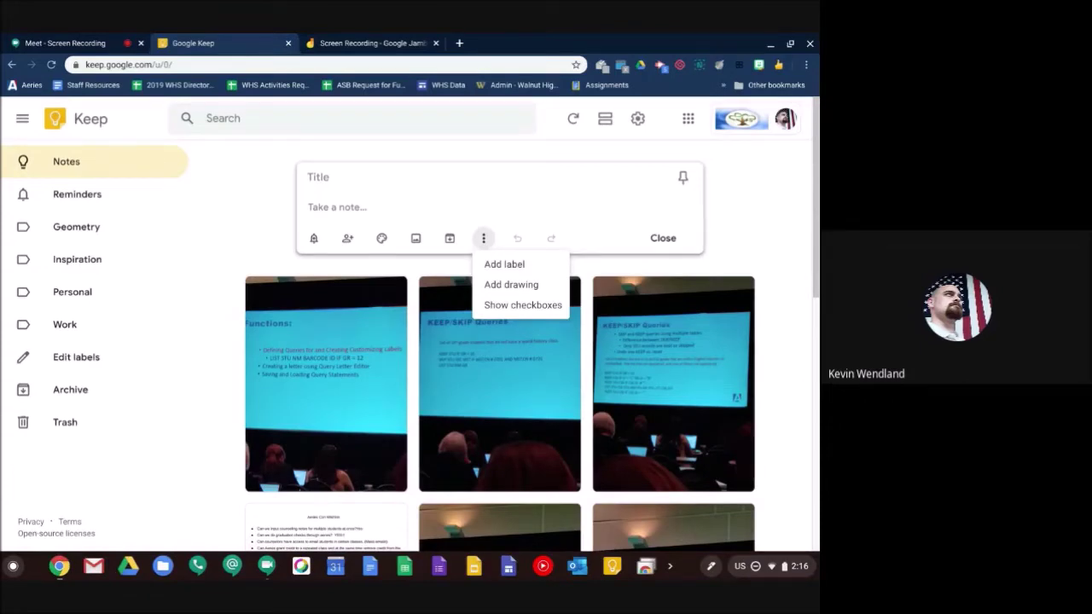
{"action": "left_click", "coordinate": [511, 284]}
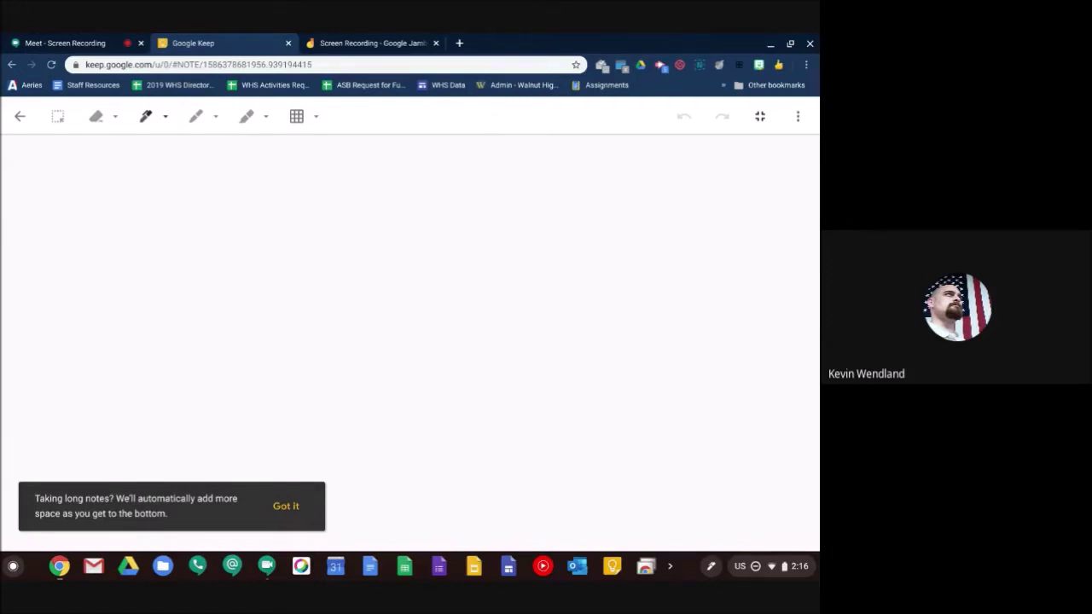
{"action": "key", "text": "F11"}
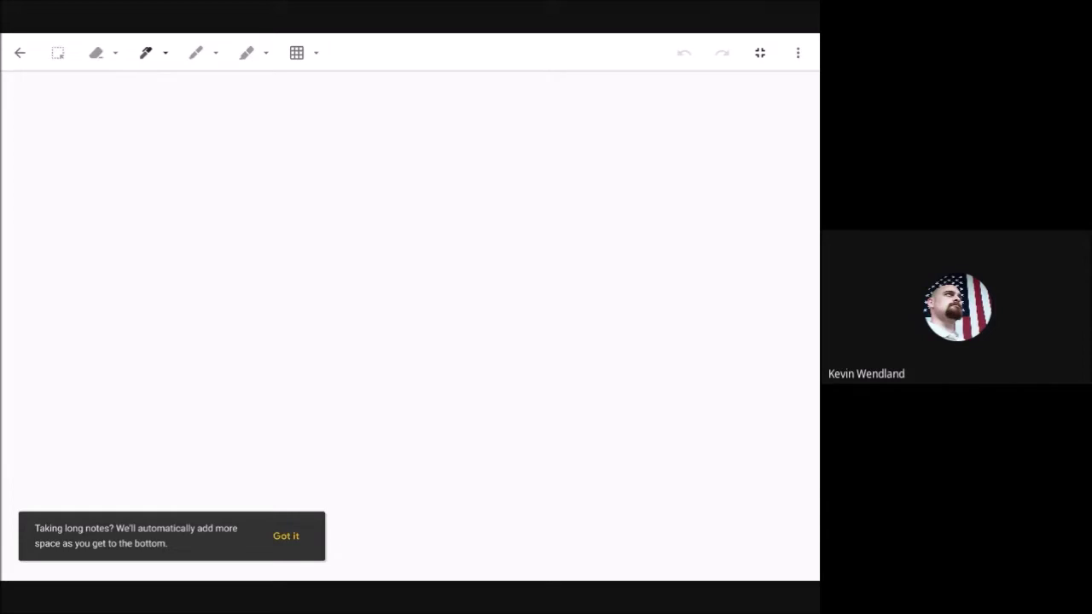
{"action": "key", "text": "F11"}
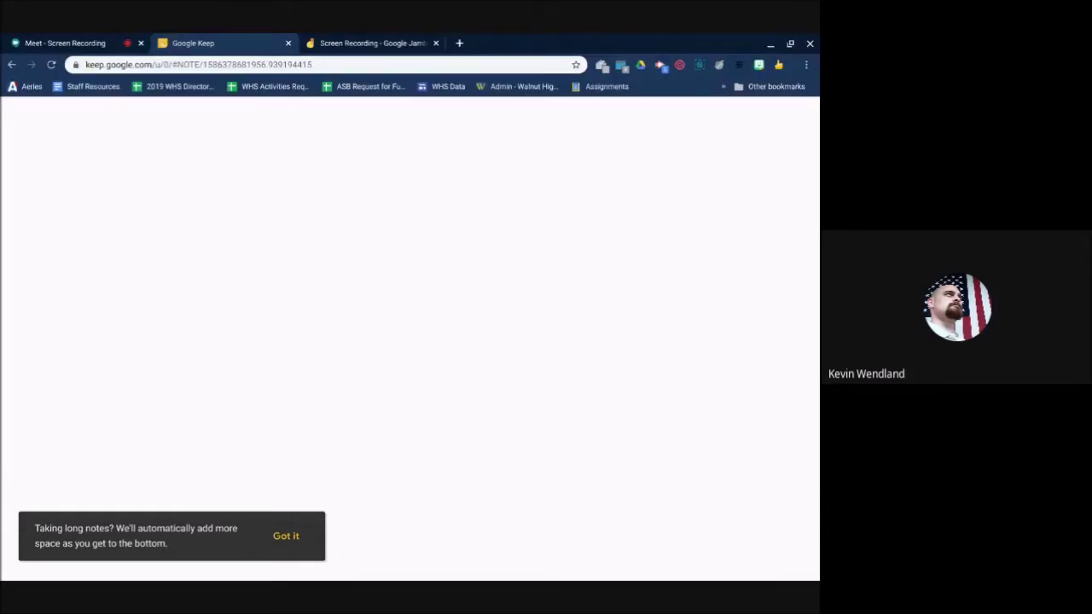
- Start a Screencastify desktop recording of the entire screen with the front camera embedded
{"action": "left_click", "coordinate": [661, 65]}
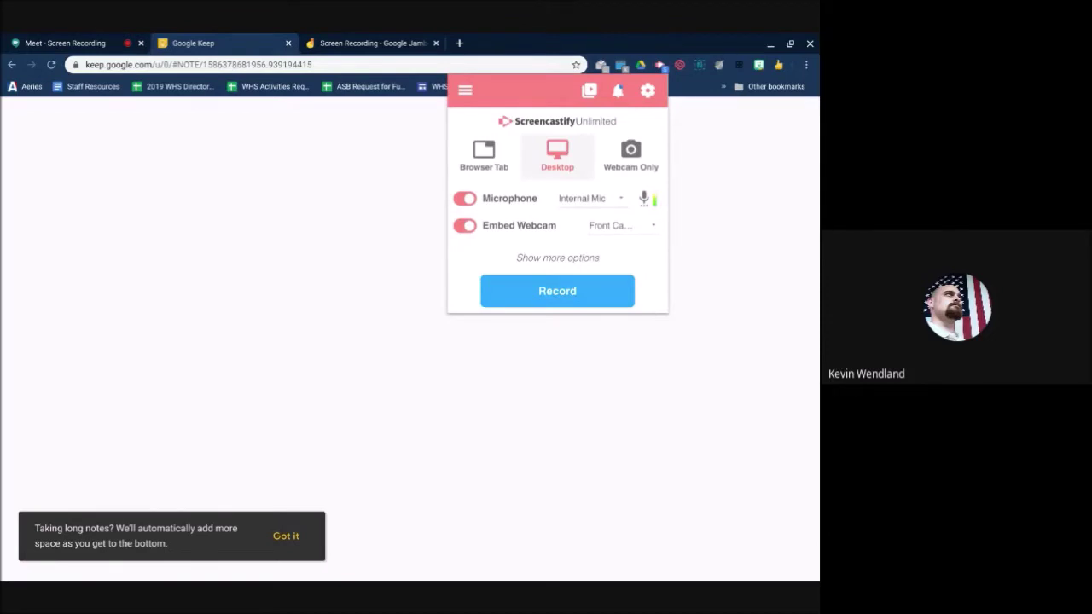
{"action": "left_click", "coordinate": [557, 291]}
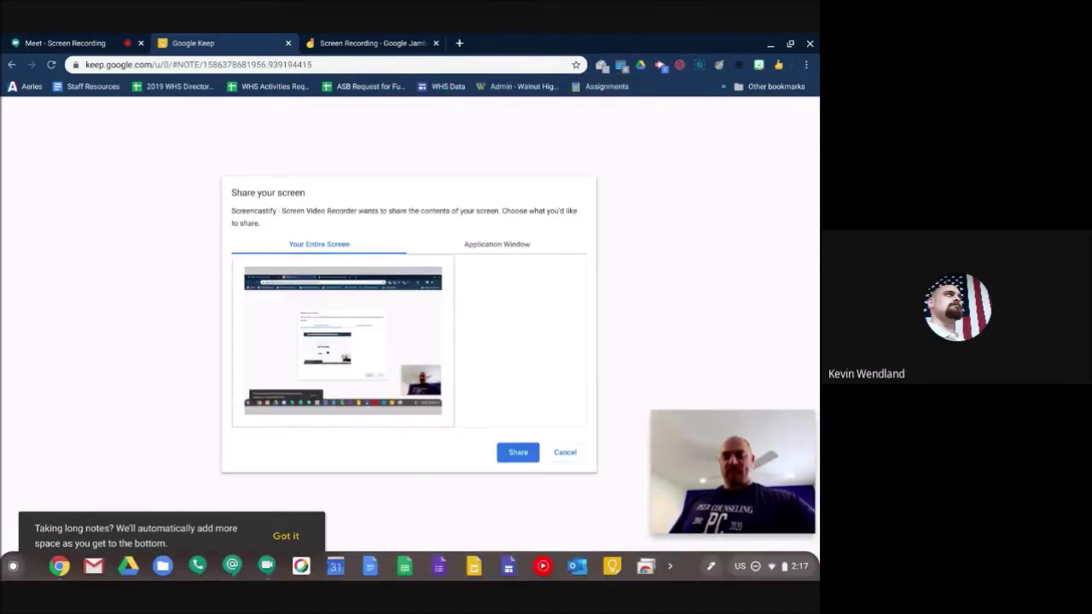
{"action": "left_click", "coordinate": [518, 452]}
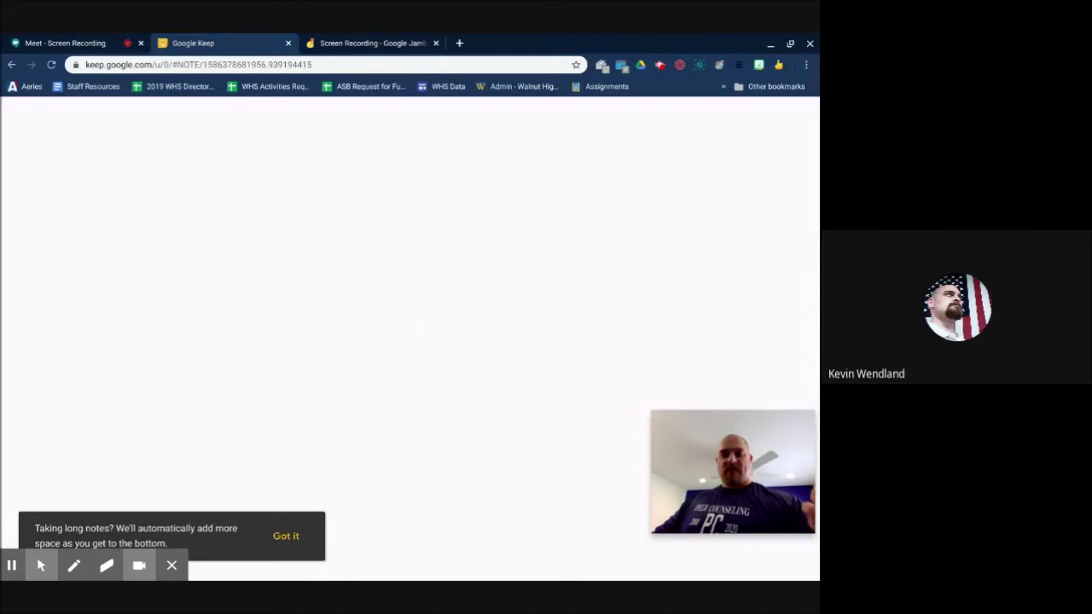
- Draw several rows of short, wavy black pen strokes on the Keep canvas as sample handwriting
{"action": "mouse_move", "coordinate": [159, 158]}
{"action": "left_mouse_down"}
{"action": "mouse_move", "coordinate": [251, 170]}
{"action": "mouse_move", "coordinate": [428, 152]}
{"action": "left_mouse_up"}
{"action": "left_click_drag", "start_coordinate": [198, 224], "coordinate": [252, 249]}
{"action": "left_click_drag", "start_coordinate": [260, 252], "coordinate": [267, 250]}
{"action": "left_click_drag", "start_coordinate": [283, 245], "coordinate": [362, 243]}
{"action": "left_click_drag", "start_coordinate": [211, 274], "coordinate": [300, 268]}
{"action": "left_click_drag", "start_coordinate": [199, 292], "coordinate": [267, 307]}
{"action": "left_click_drag", "start_coordinate": [317, 337], "coordinate": [388, 382]}
{"action": "left_click_drag", "start_coordinate": [217, 352], "coordinate": [308, 345]}
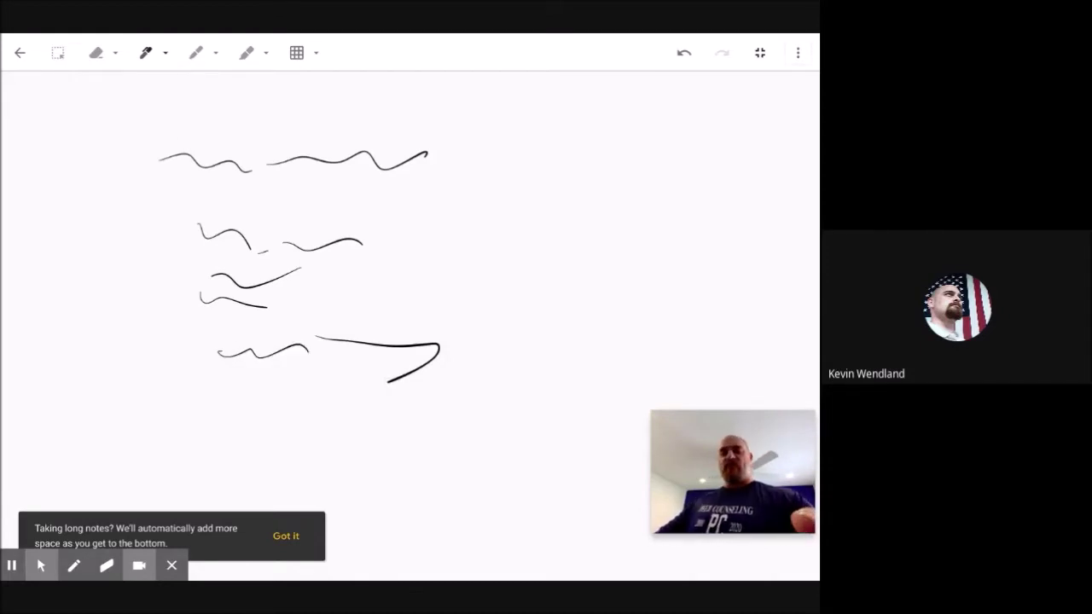
- Try the Square and Rules background patterns on the drawing, and set the pattern back to None
{"action": "left_click", "coordinate": [305, 53]}
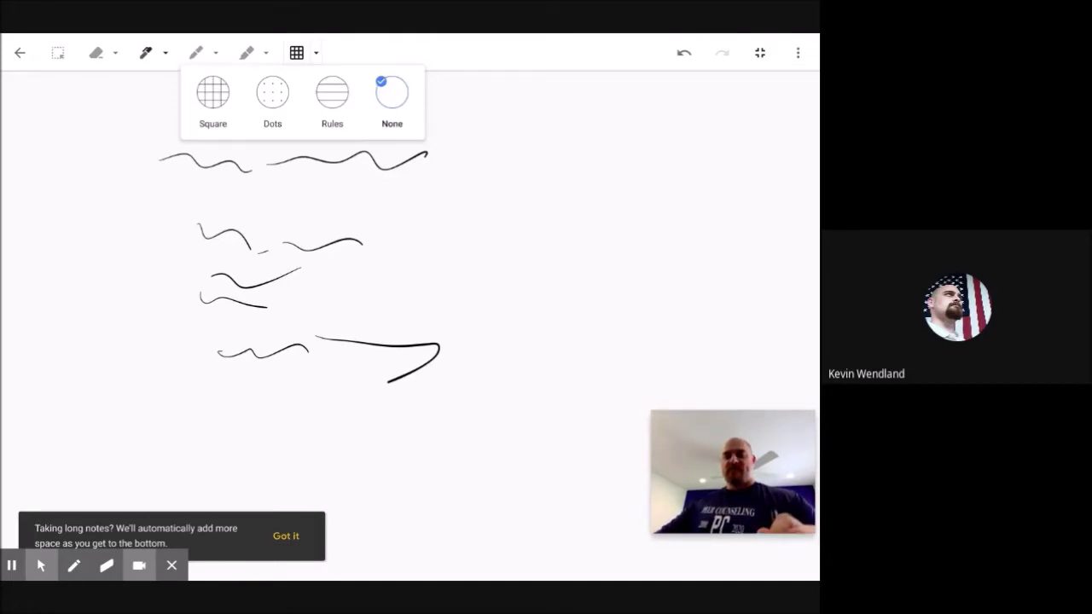
{"action": "left_click", "coordinate": [214, 96]}
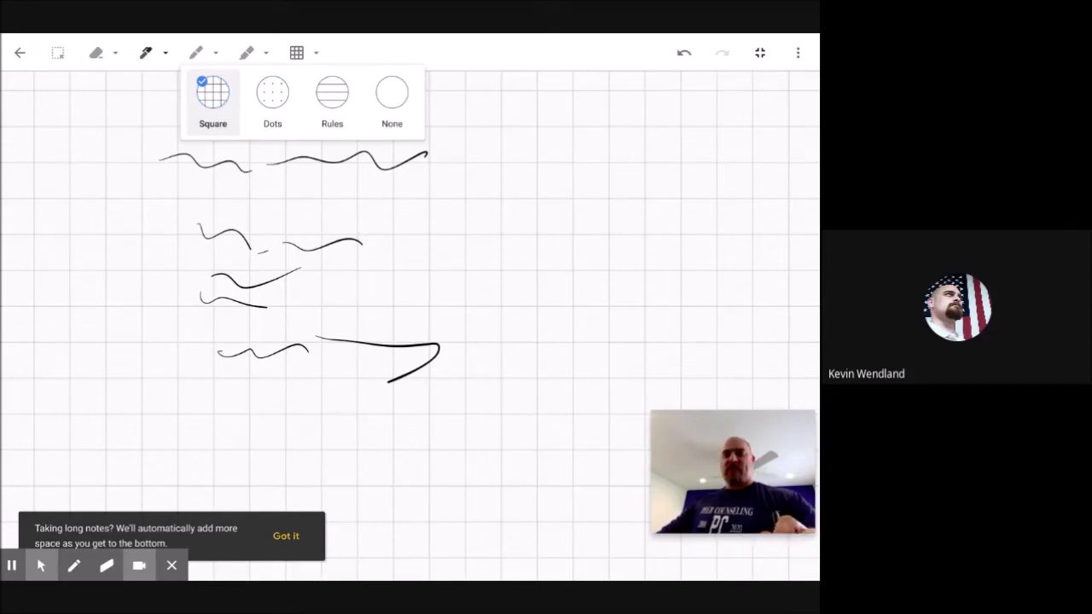
{"action": "left_click", "coordinate": [332, 96]}
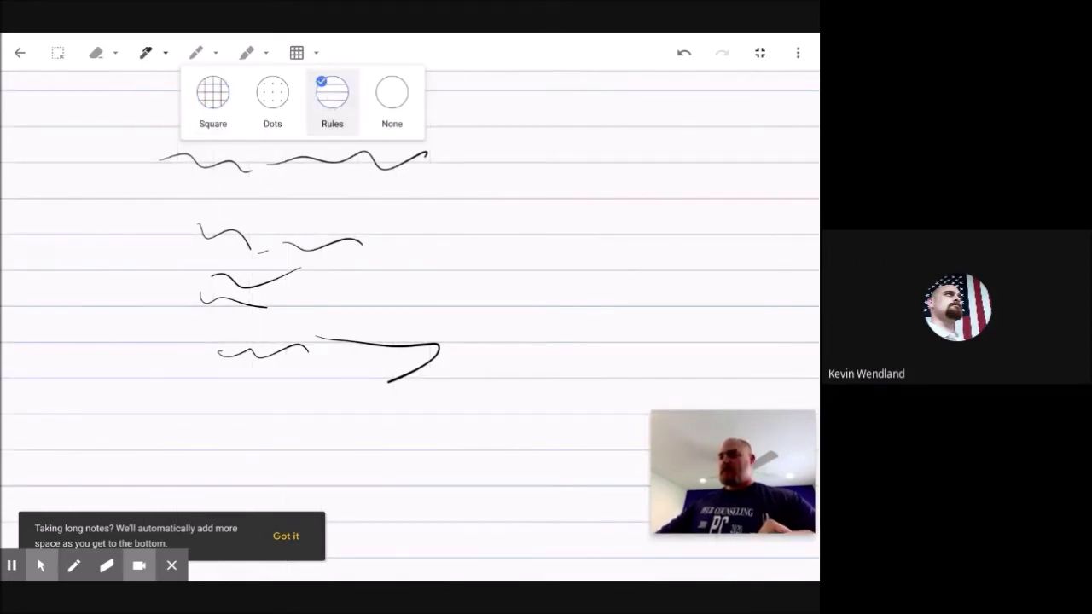
{"action": "left_click", "coordinate": [388, 95]}
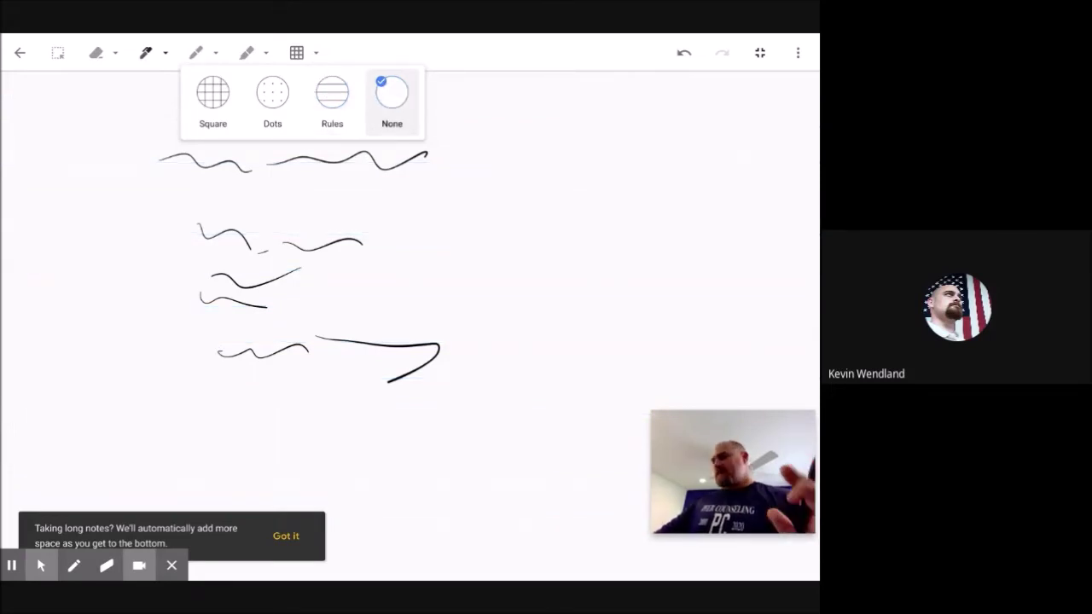
{"action": "left_click", "coordinate": [427, 449]}
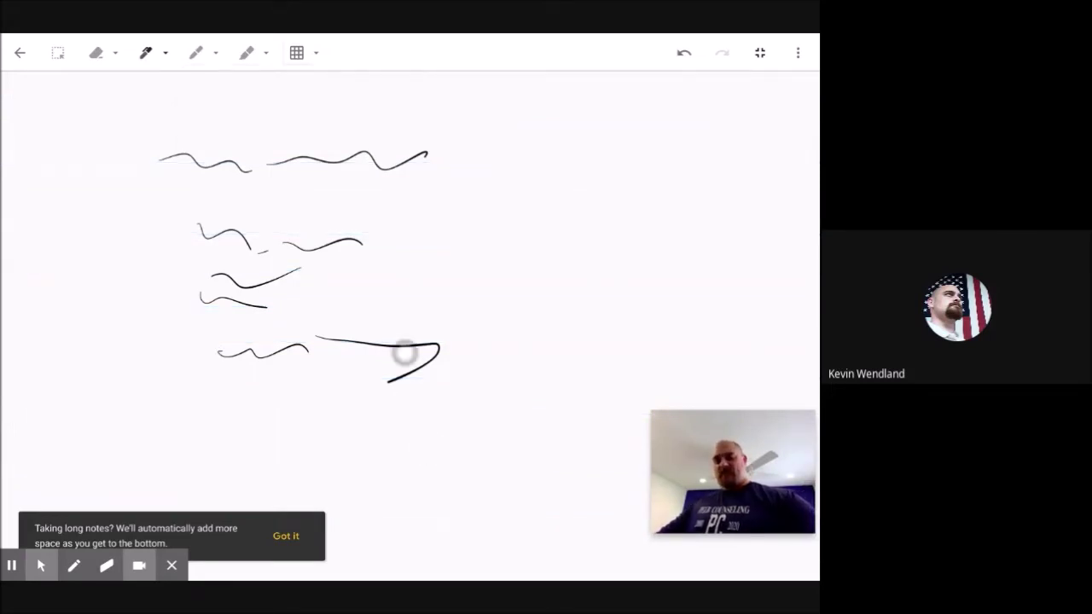
- Show the empty canvas space below the handwriting and open the list of additional drawing options
{"action": "scroll", "coordinate": [404, 262], "scroll_direction": "down", "scroll_amount": 3}
{"action": "scroll", "coordinate": [429, 413], "scroll_direction": "down", "scroll_amount": 5}
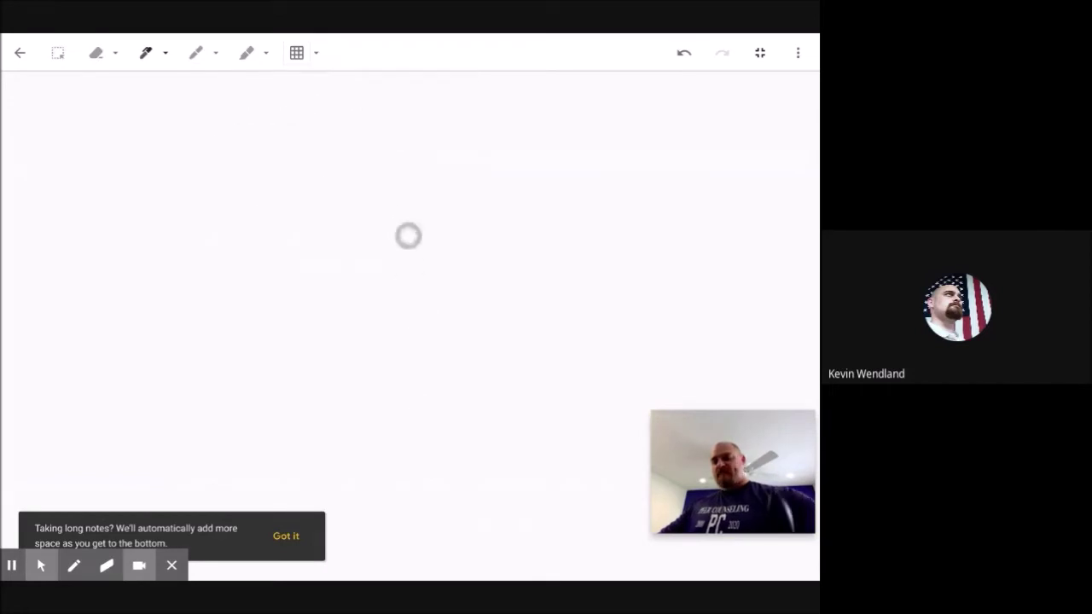
{"action": "scroll", "coordinate": [466, 434], "scroll_direction": "down", "scroll_amount": 3}
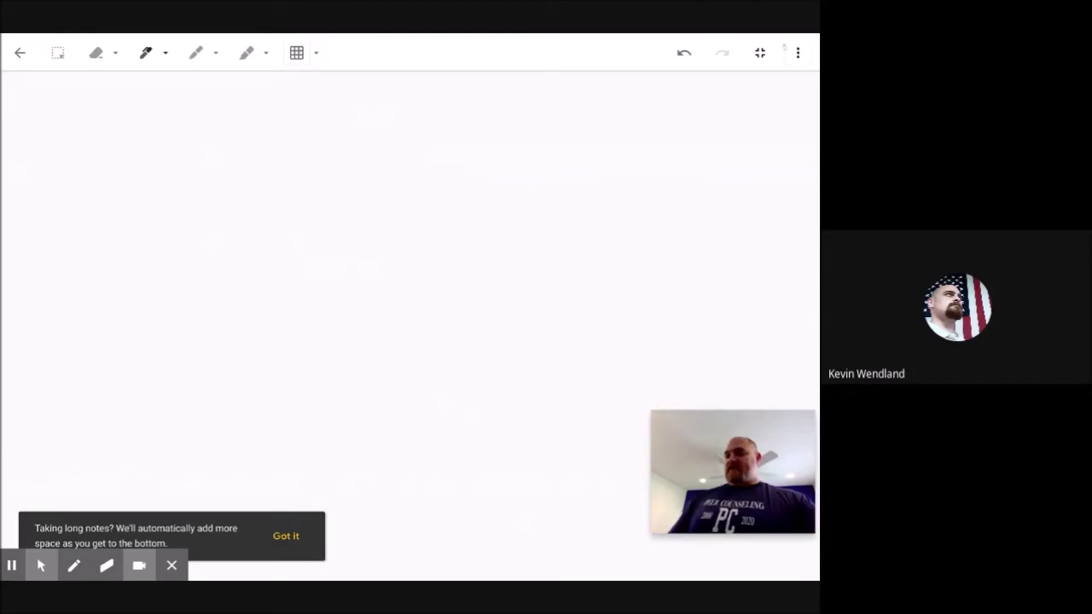
{"action": "left_click", "coordinate": [797, 52]}
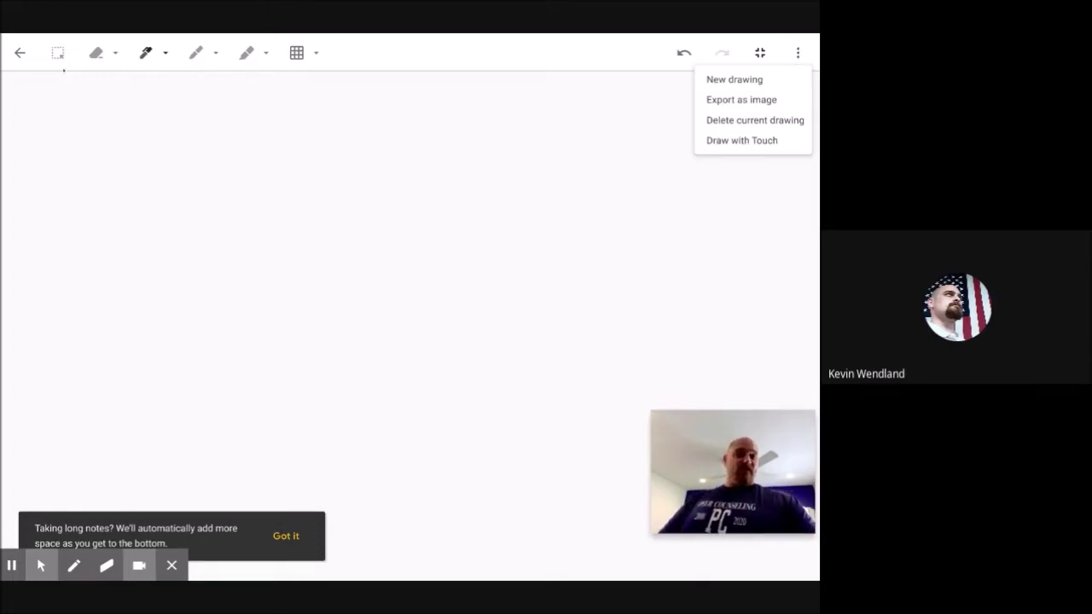
- Activate the Select tool and try to select a large rectangular area of the blank canvas
{"action": "left_click", "coordinate": [58, 60]}
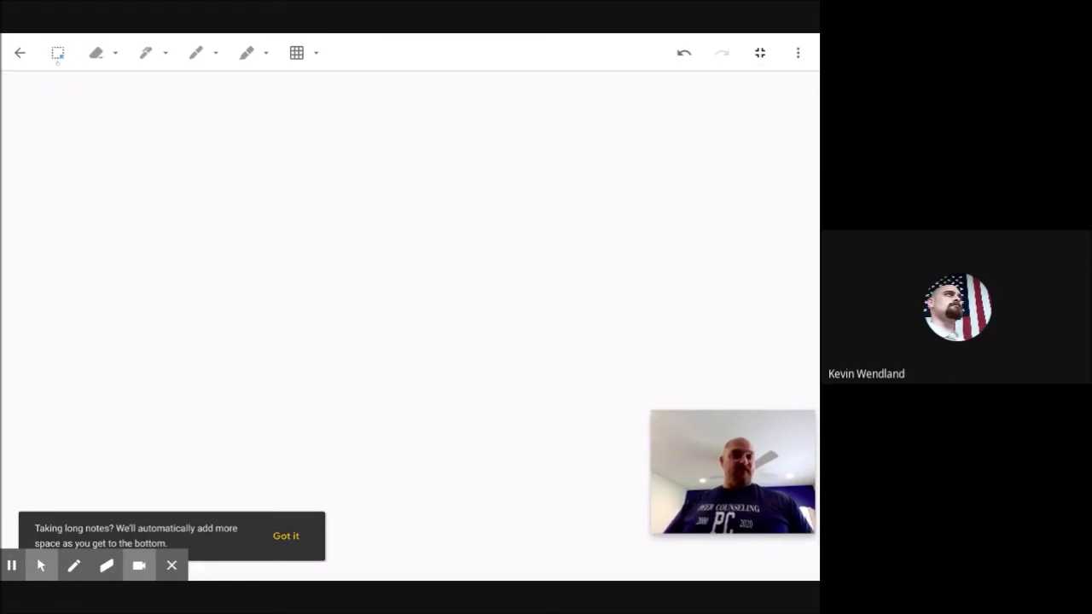
{"action": "left_click", "coordinate": [57, 60]}
{"action": "left_click", "coordinate": [58, 59]}
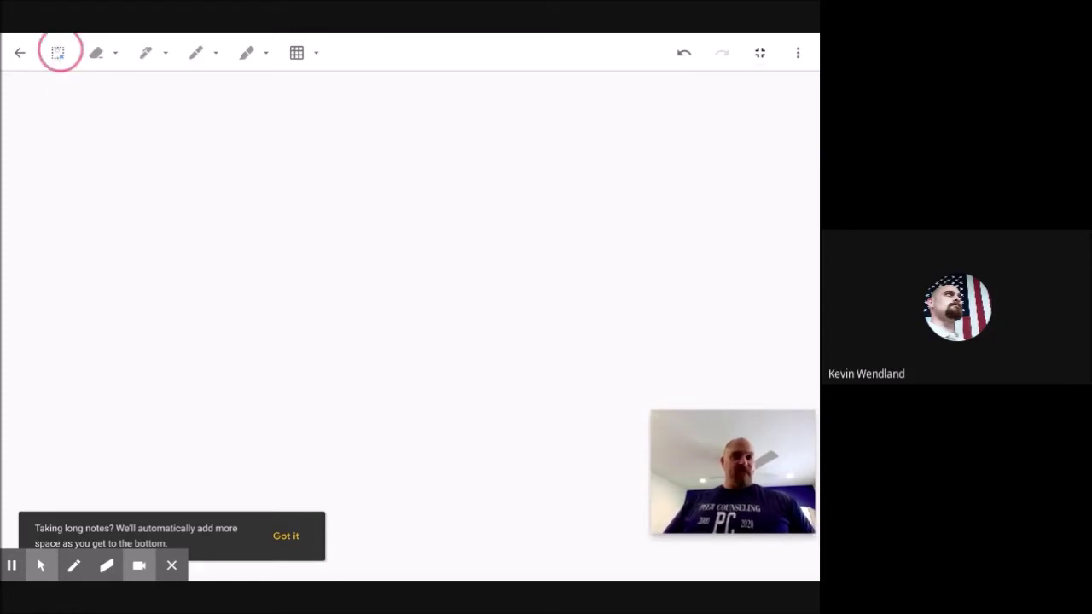
{"action": "left_click_drag", "start_coordinate": [86, 79], "coordinate": [472, 296]}
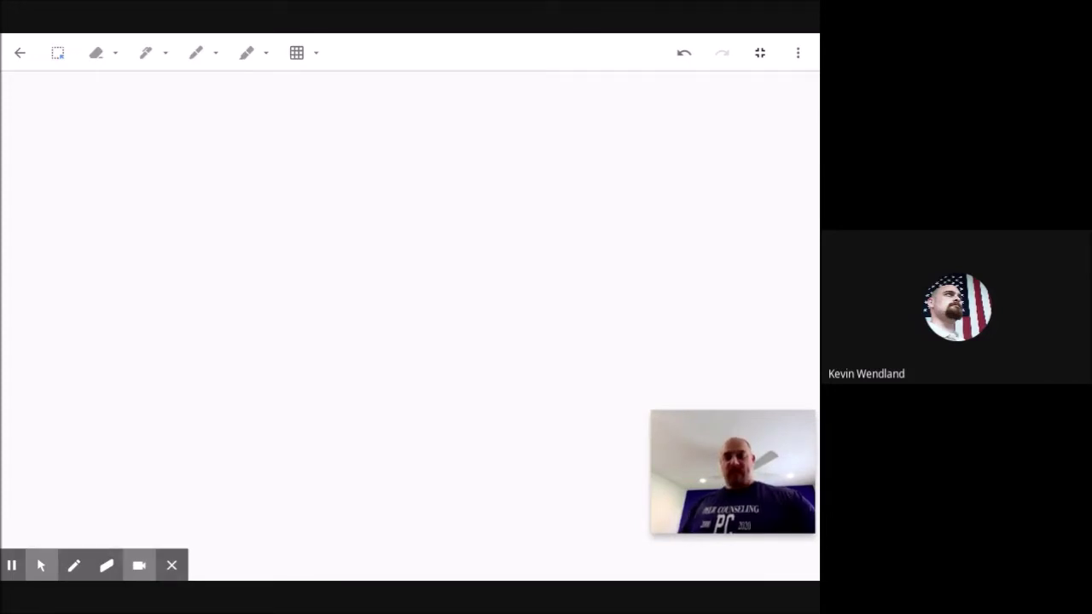
- Pause and stop the Screencastify recording of the Keep drawing
{"action": "mouse_move", "coordinate": [409, 34]}
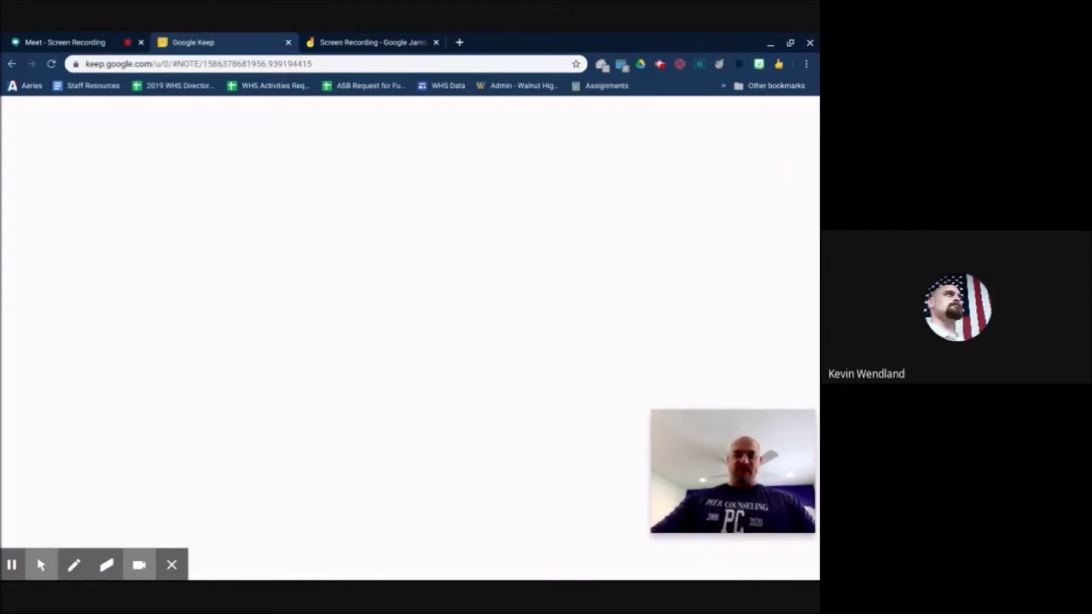
{"action": "mouse_move", "coordinate": [41, 565]}
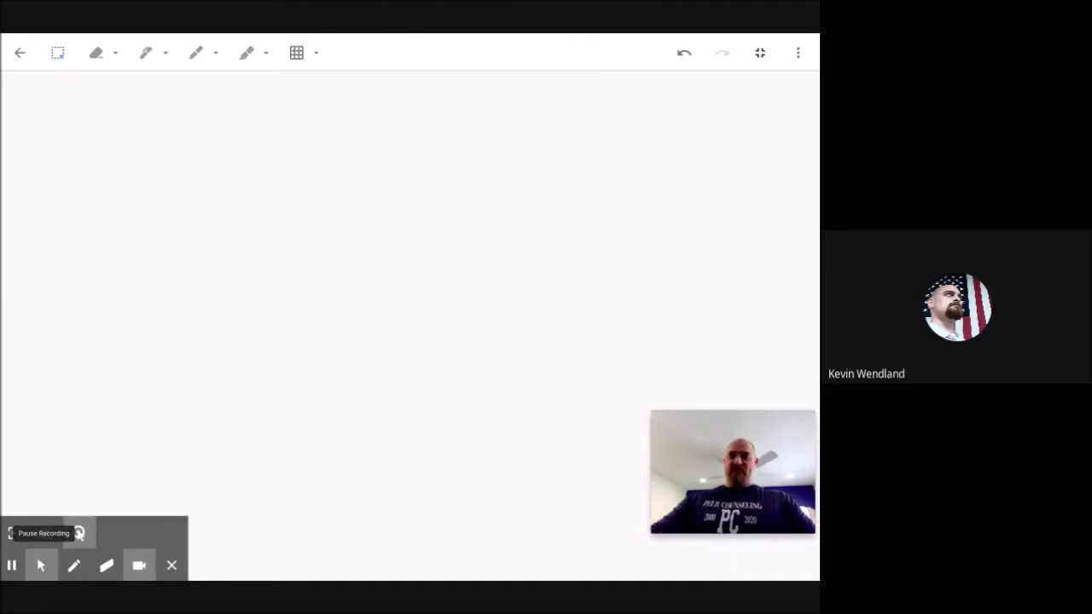
{"action": "left_click", "coordinate": [12, 566]}
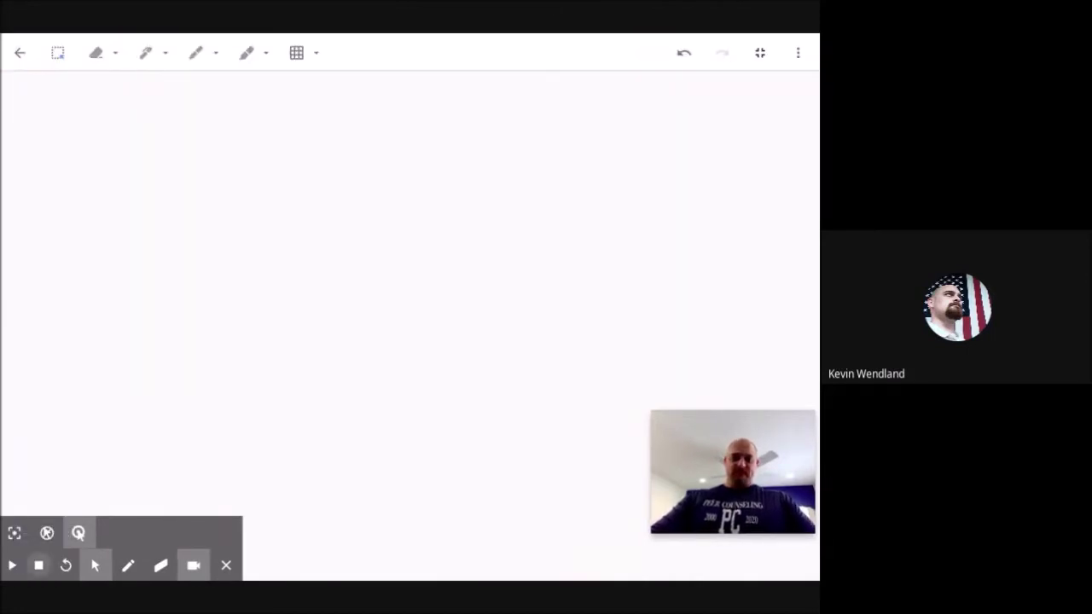
{"action": "left_click", "coordinate": [39, 565]}
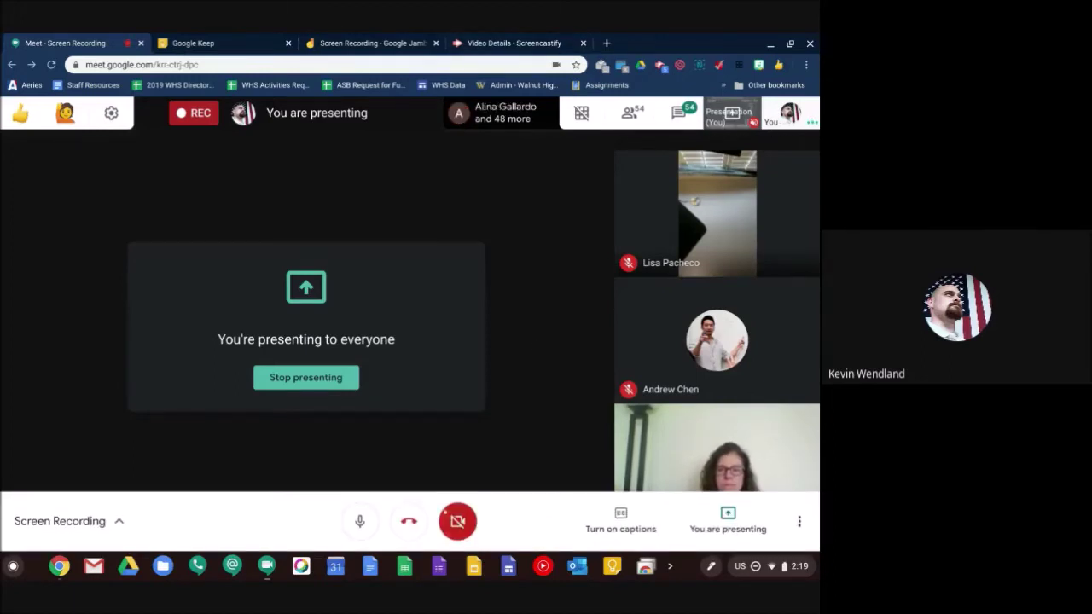
- Turn on the camera in the Google Meet call, and show the Screen Recording Jamboard full screen
{"action": "left_click", "coordinate": [457, 521]}
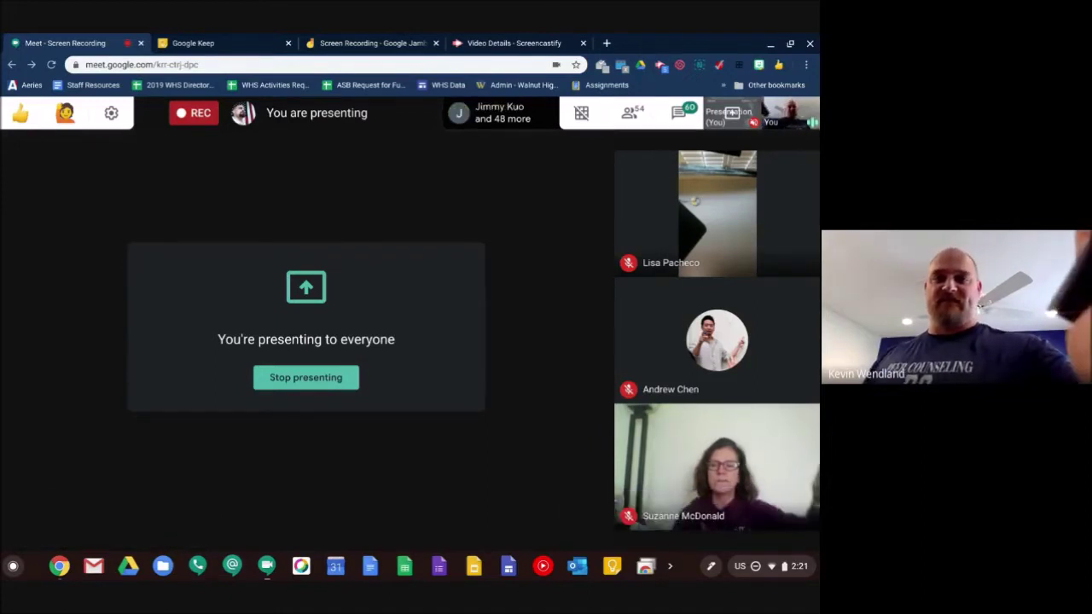
{"action": "left_click", "coordinate": [372, 43]}
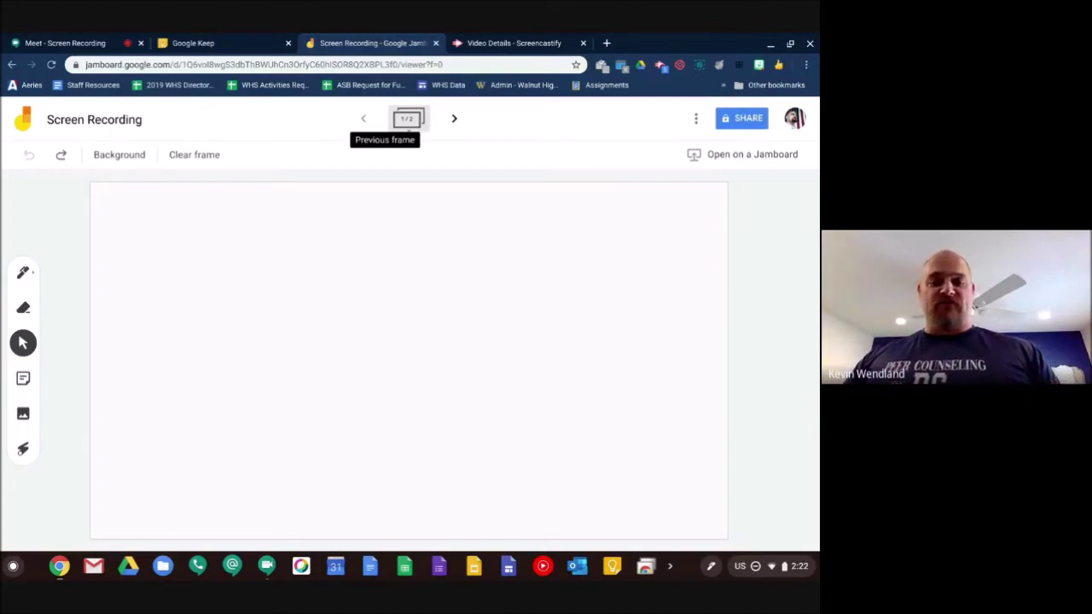
{"action": "key", "text": "F11"}
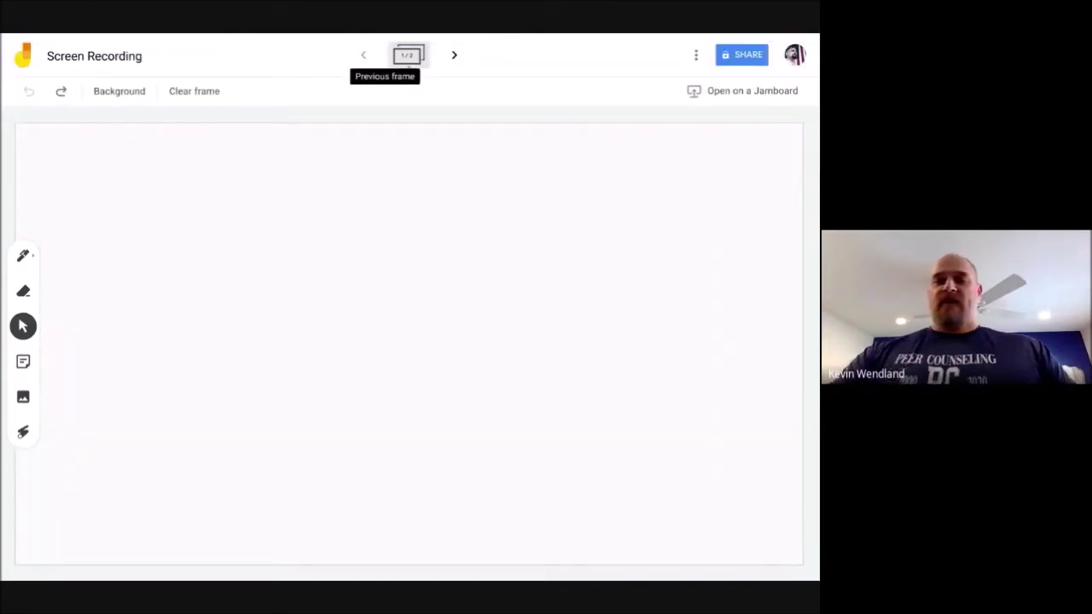
- Start a Screencastify desktop recording of the Jamboard screen with the internal microphone and the embedded front camera
{"action": "key", "text": "F11"}
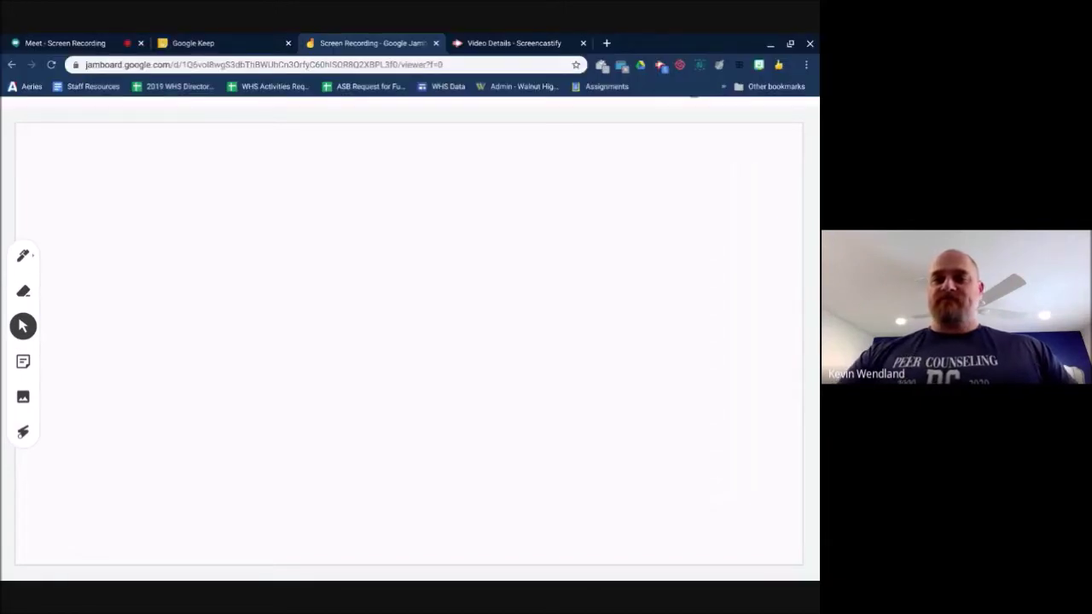
{"action": "left_click", "coordinate": [661, 65]}
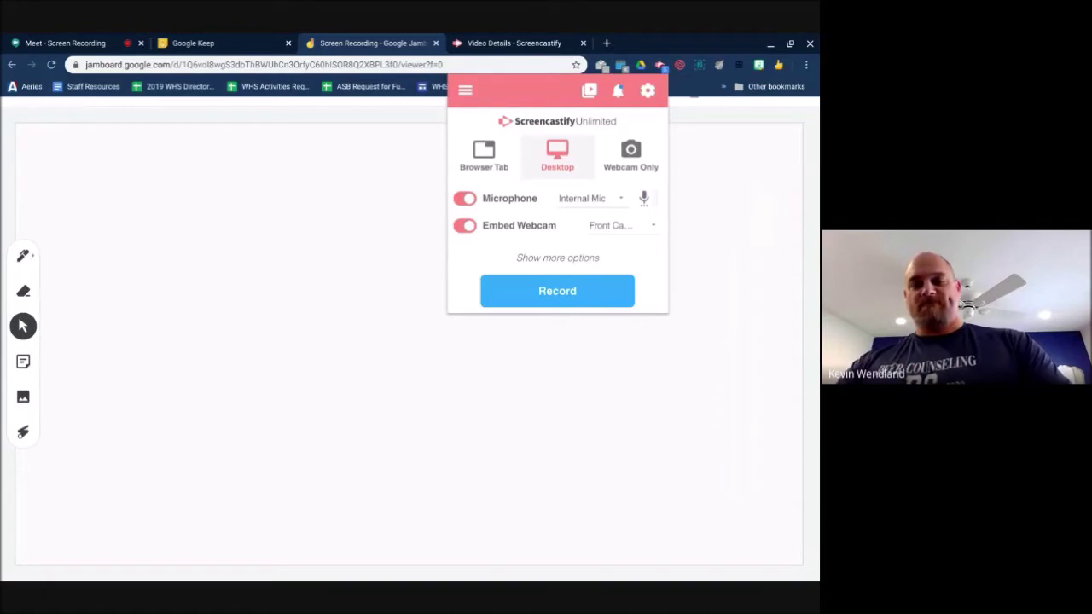
{"action": "left_click", "coordinate": [530, 293]}
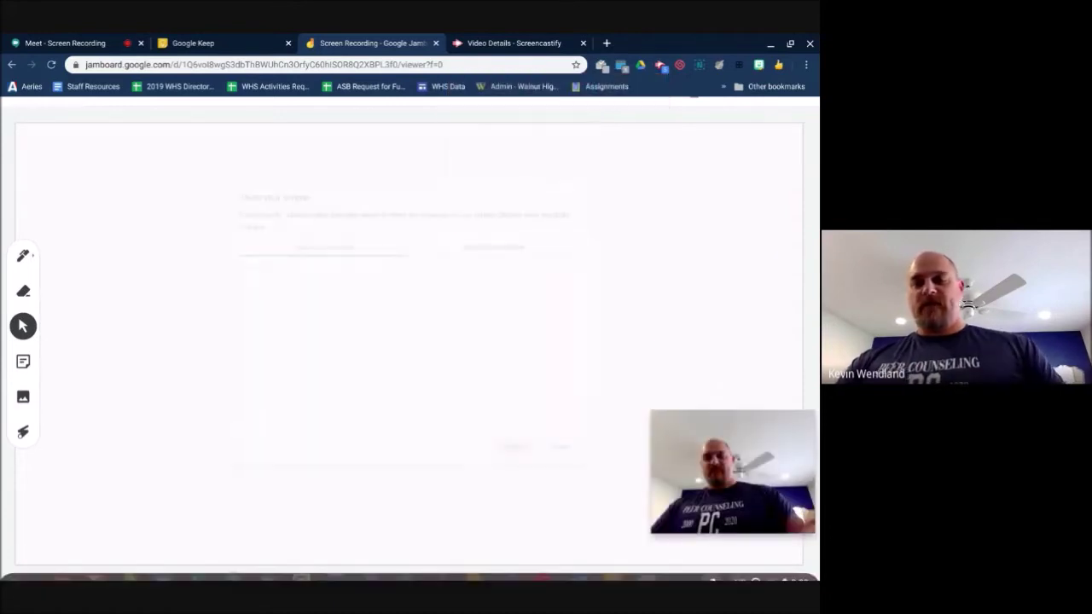
{"action": "left_click", "coordinate": [518, 452]}
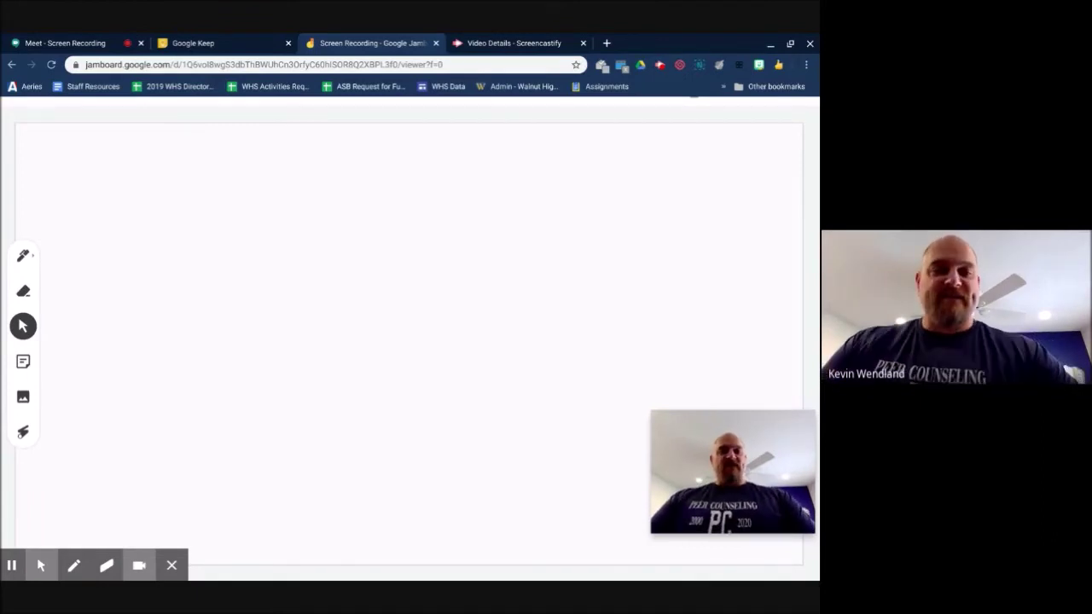
- Draw a few short, slightly wavy black pen strokes on the blank first Jamboard frame as sample handwriting
{"action": "key", "text": "p"}
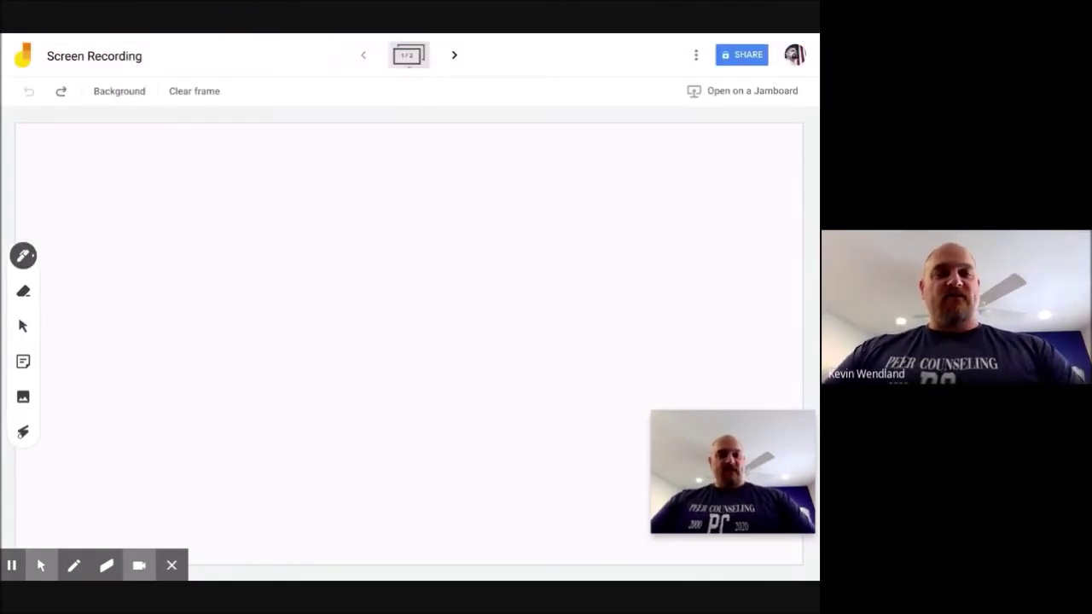
{"action": "left_click_drag", "start_coordinate": [168, 175], "coordinate": [297, 180]}
{"action": "left_click_drag", "start_coordinate": [363, 232], "coordinate": [379, 228]}
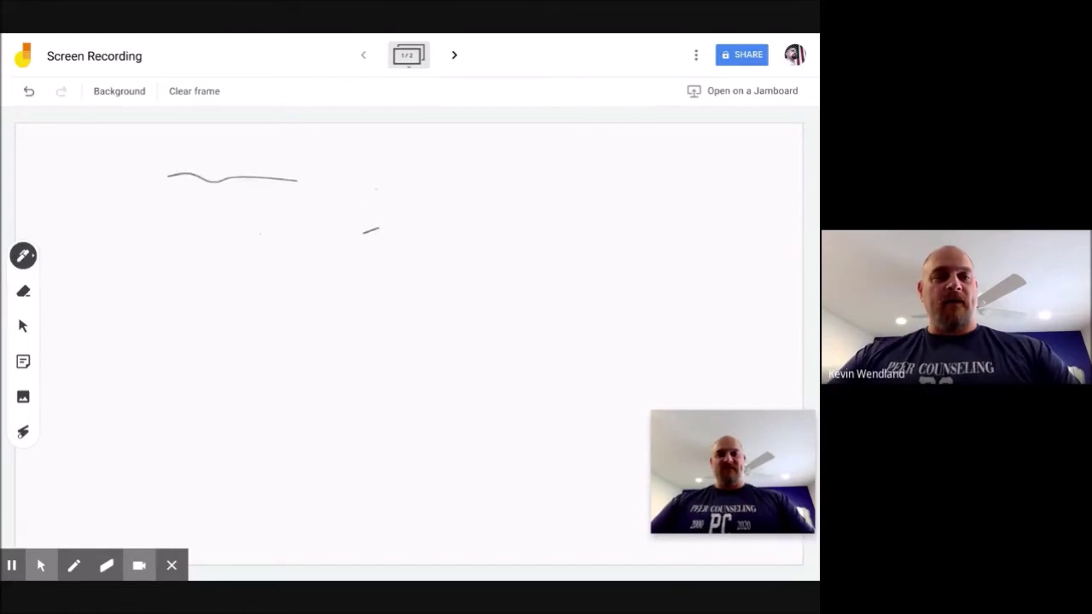
{"action": "left_click_drag", "start_coordinate": [185, 267], "coordinate": [314, 262]}
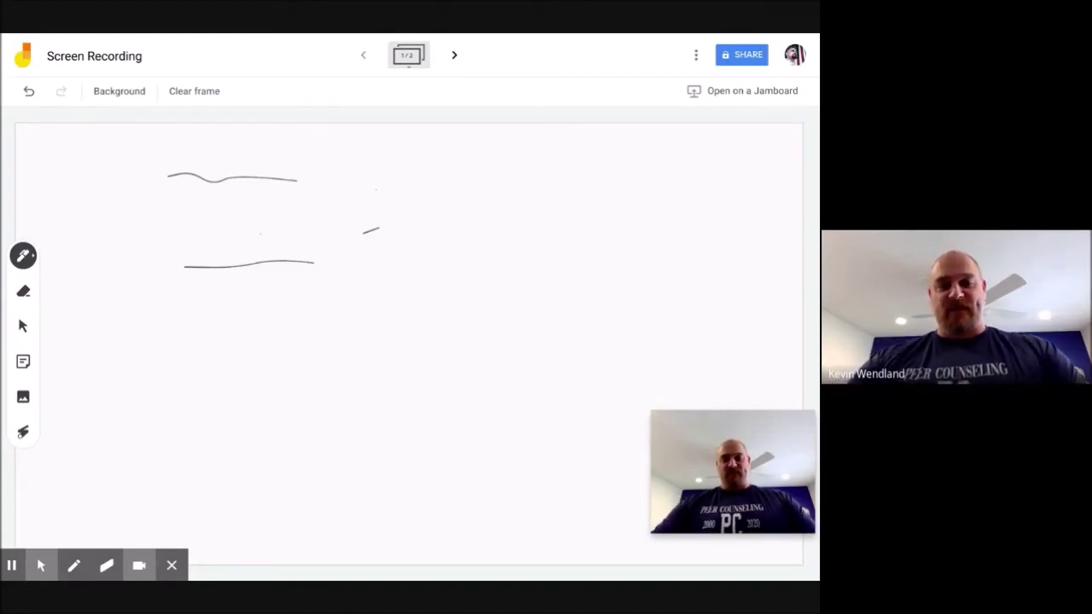
- Search Google Images for "parabola" and insert the plain dark-blue parabola graph with x and f(x) axes into the frame
{"action": "left_click", "coordinate": [17, 393]}
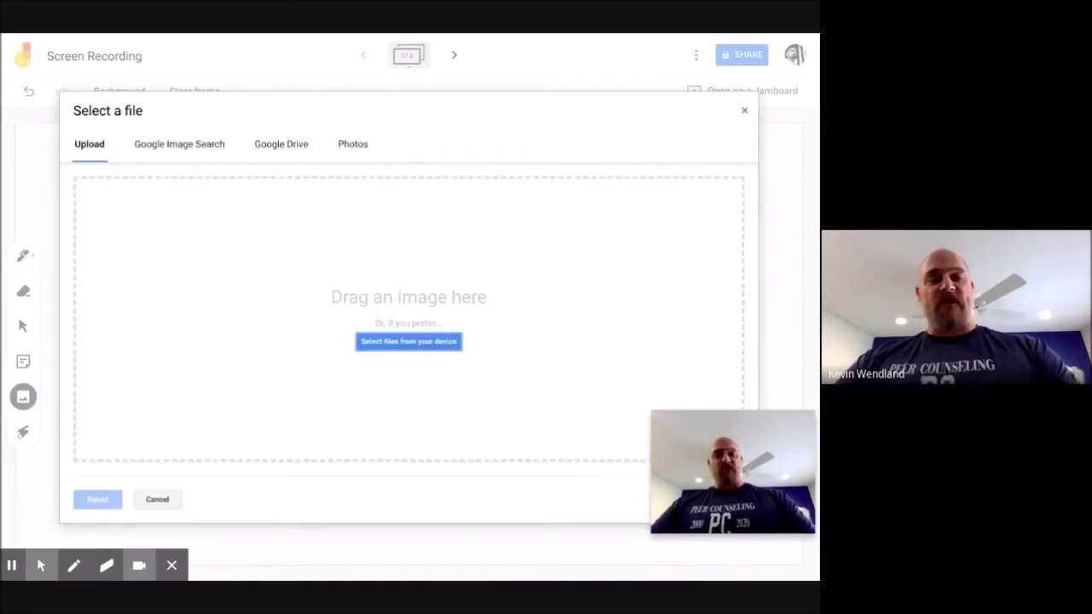
{"action": "left_click", "coordinate": [179, 144]}
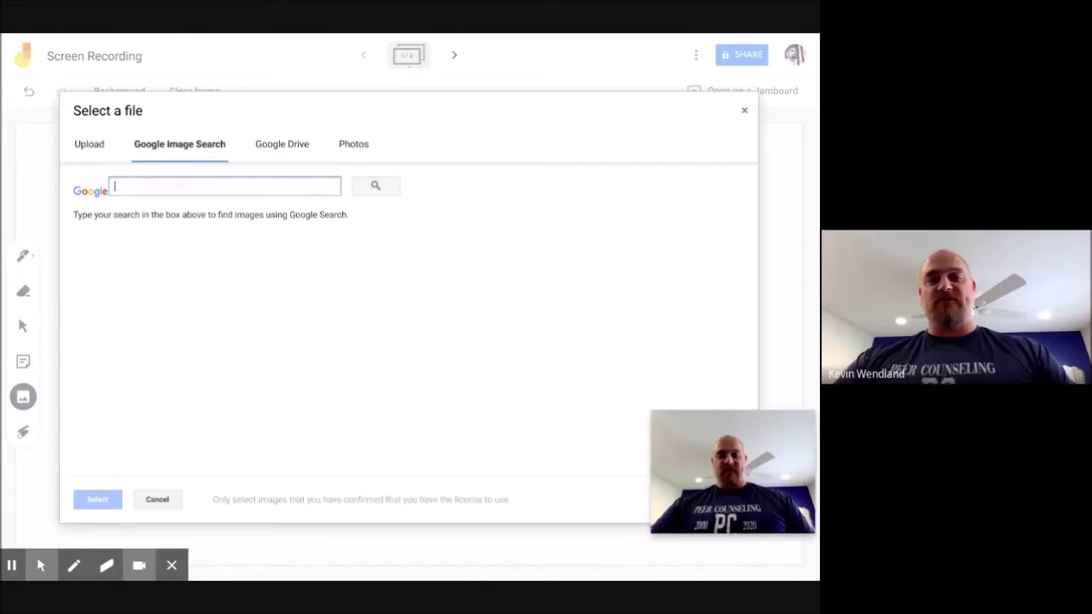
{"action": "type", "text": "para"}
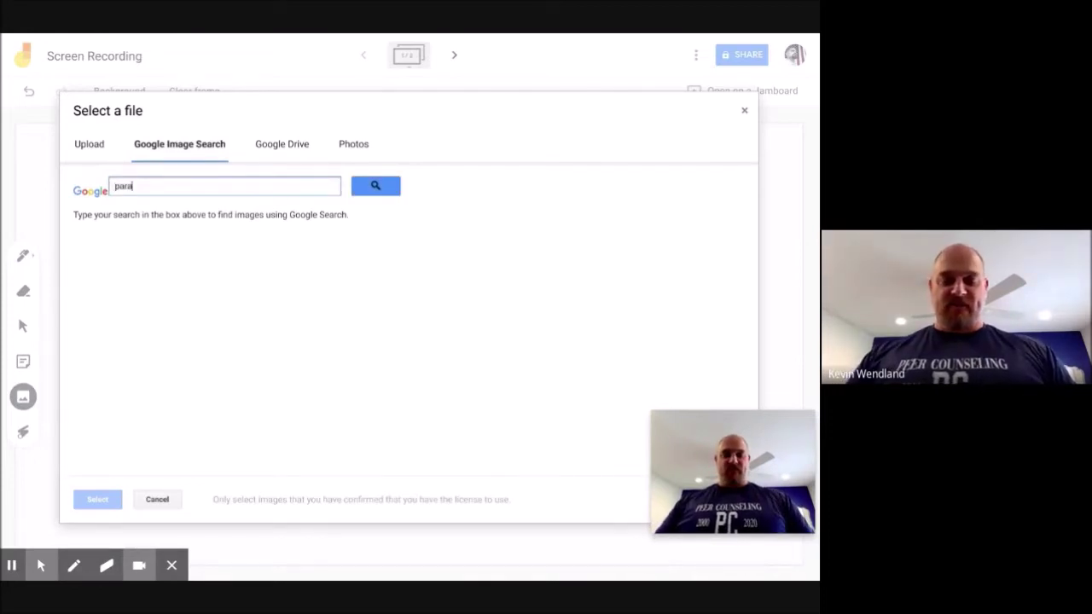
{"action": "type", "text": "bola"}
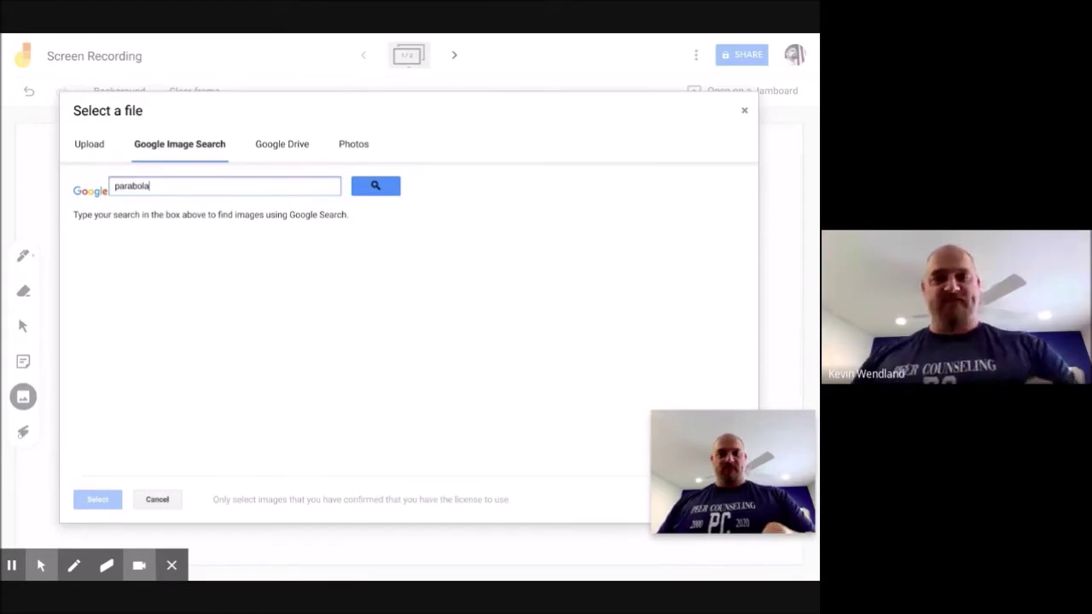
{"action": "key", "text": "Return"}
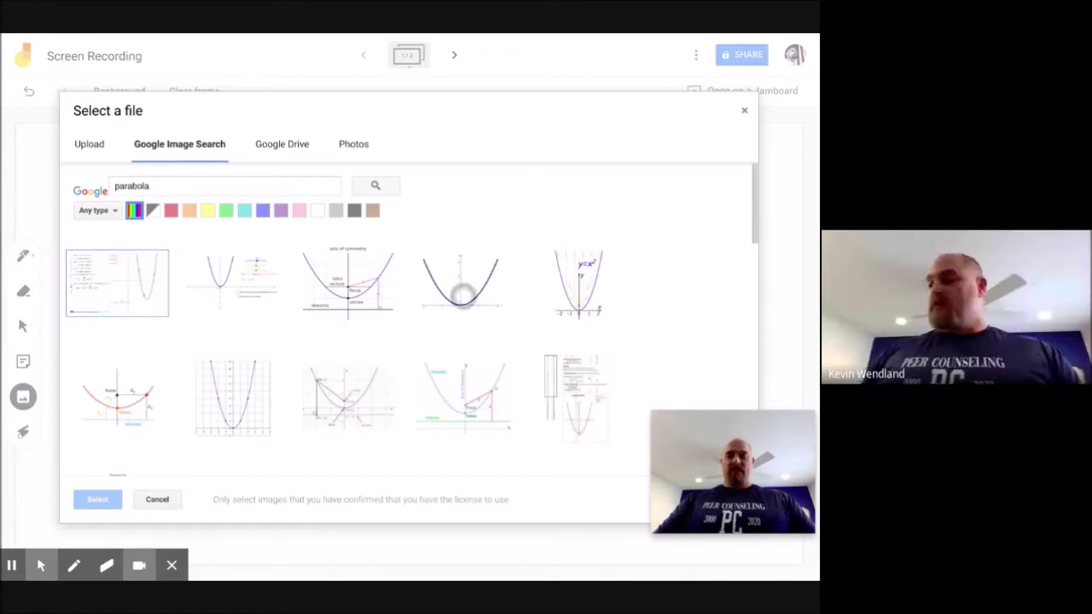
{"action": "left_click", "coordinate": [463, 292]}
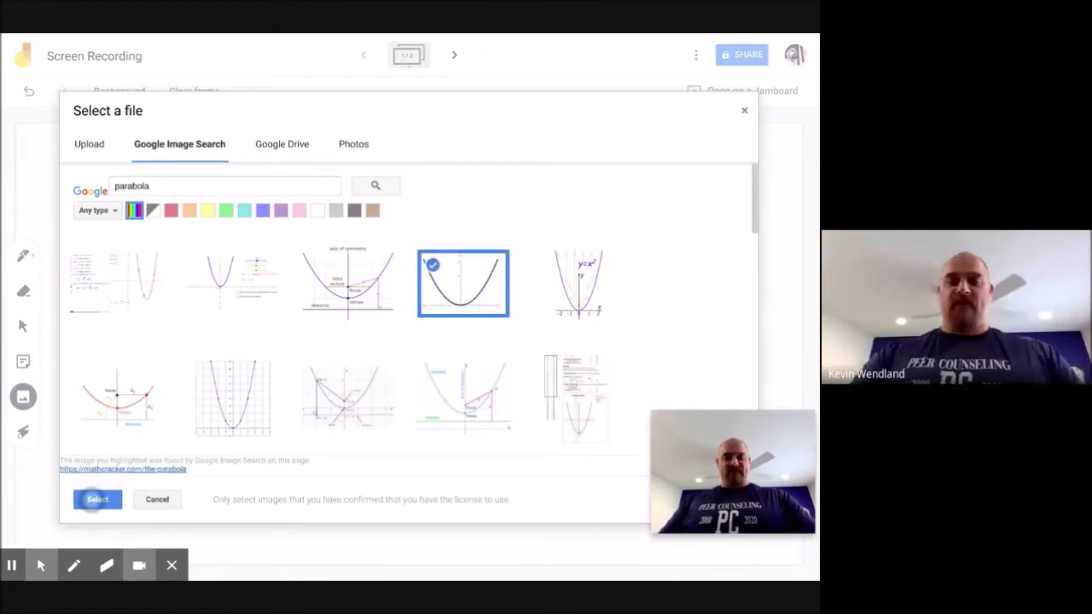
{"action": "left_click", "coordinate": [96, 500]}
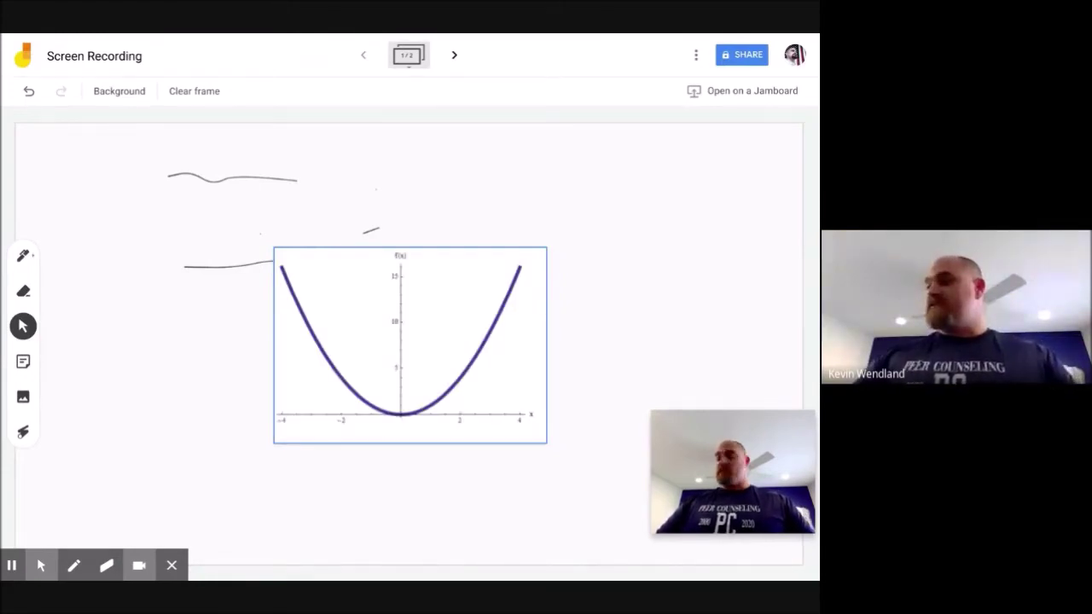
- Move the parabola image to the frame's upper-left area, enlarge it over the pen strokes and activate the Pen tool
{"action": "left_click_drag", "start_coordinate": [331, 331], "coordinate": [130, 216]}
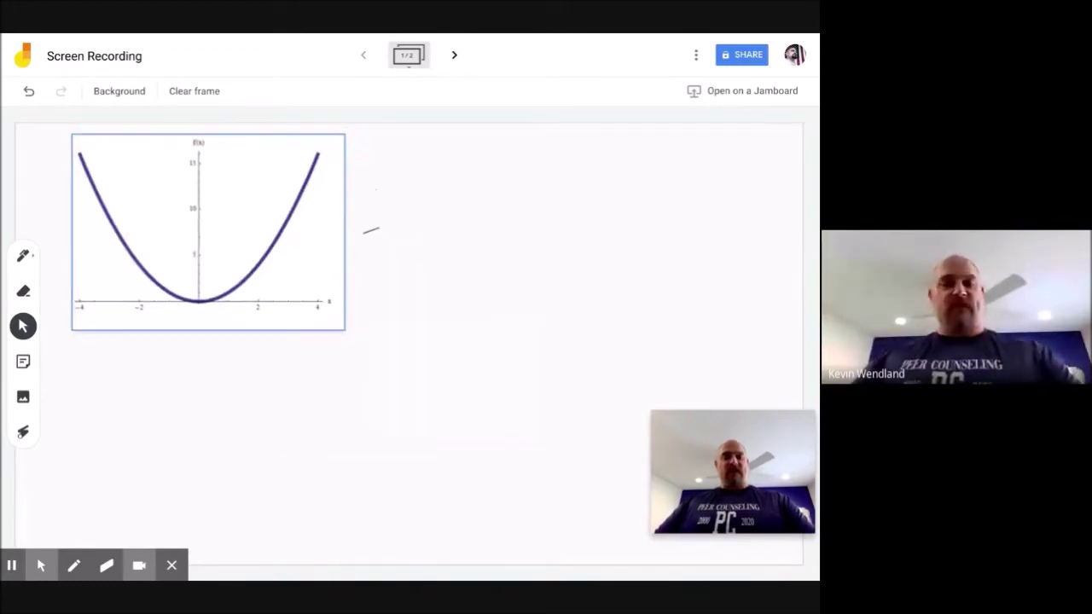
{"action": "left_click_drag", "start_coordinate": [345, 330], "coordinate": [414, 381]}
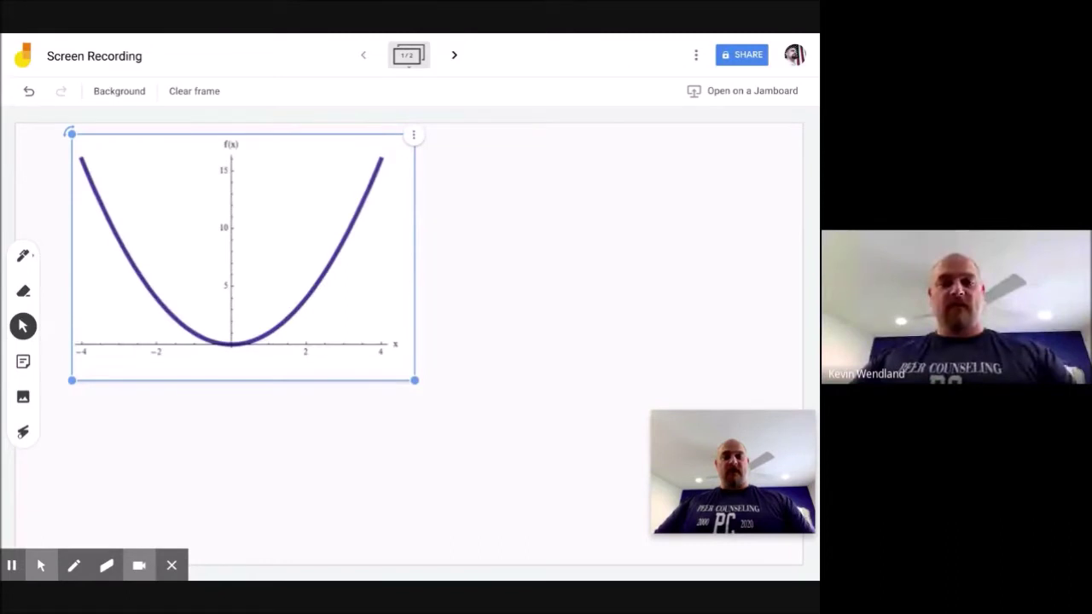
{"action": "left_click", "coordinate": [23, 256]}
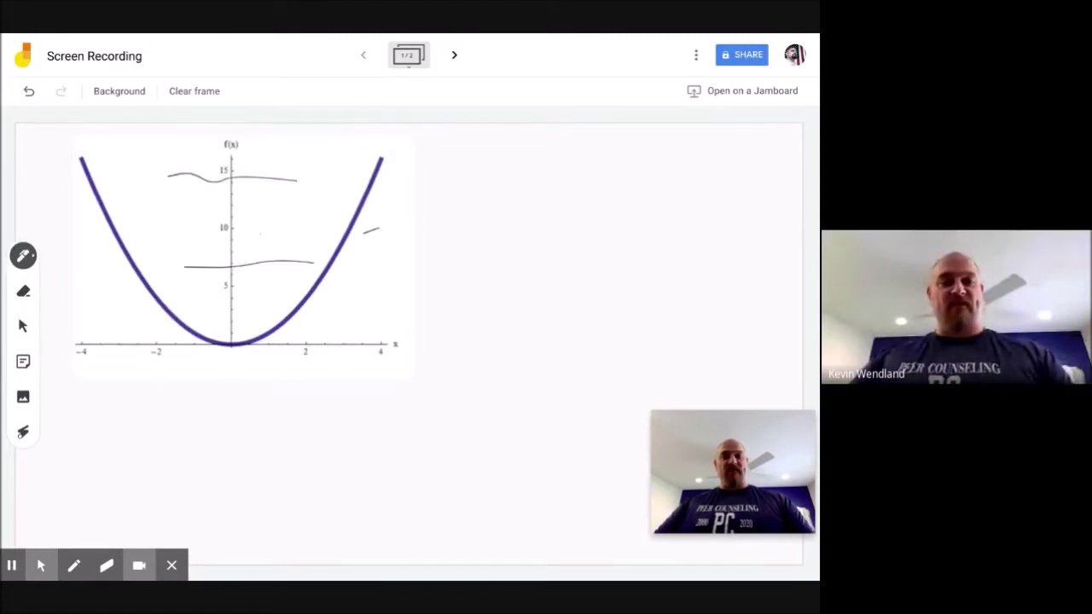
- Mark the parabola with a short stroke by its left arm, a dot above the vertex and a long line beneath, and briefly open the sticky note editor
{"action": "left_click_drag", "start_coordinate": [102, 235], "coordinate": [120, 274]}
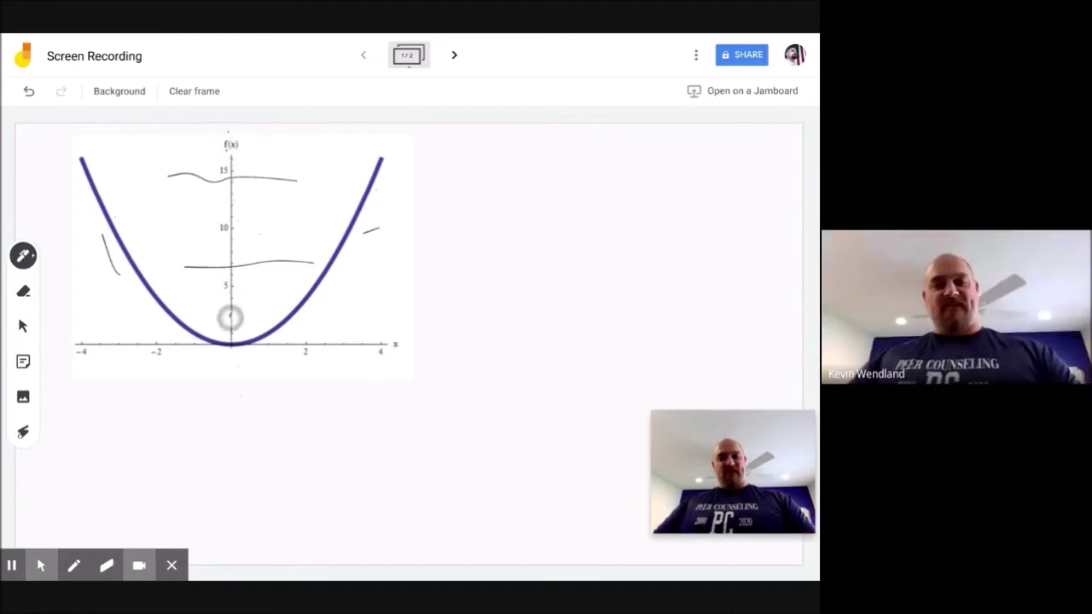
{"action": "left_click", "coordinate": [230, 317]}
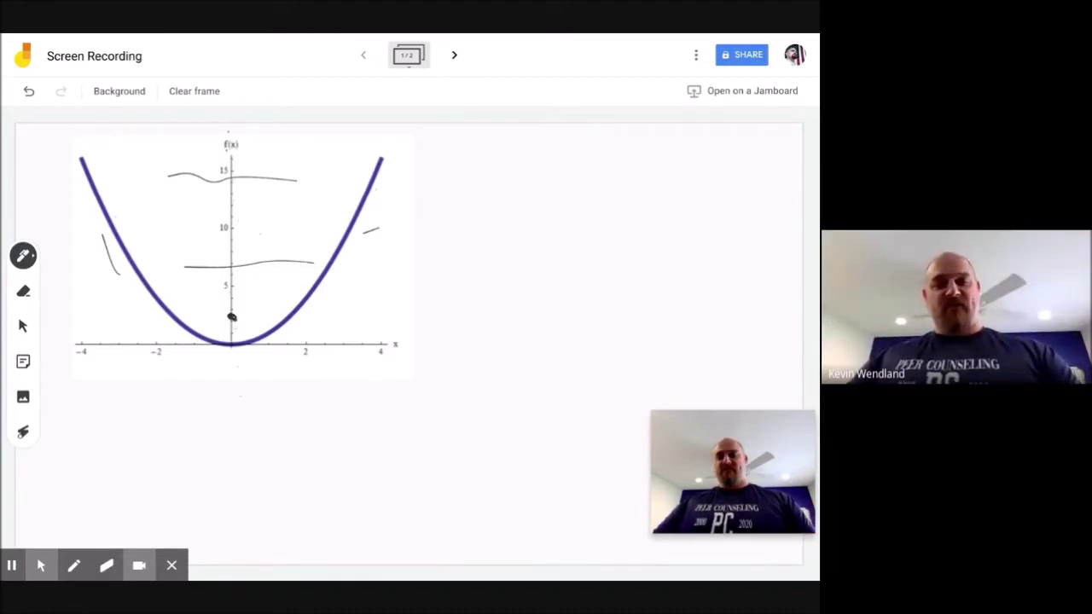
{"action": "left_click_drag", "start_coordinate": [92, 378], "coordinate": [412, 365]}
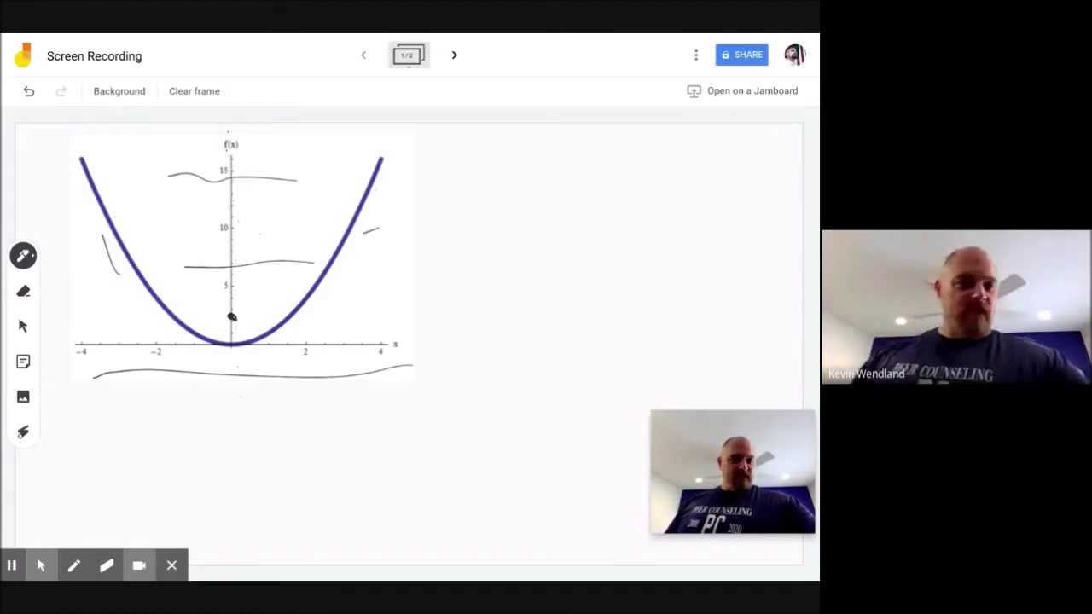
{"action": "left_click", "coordinate": [23, 361]}
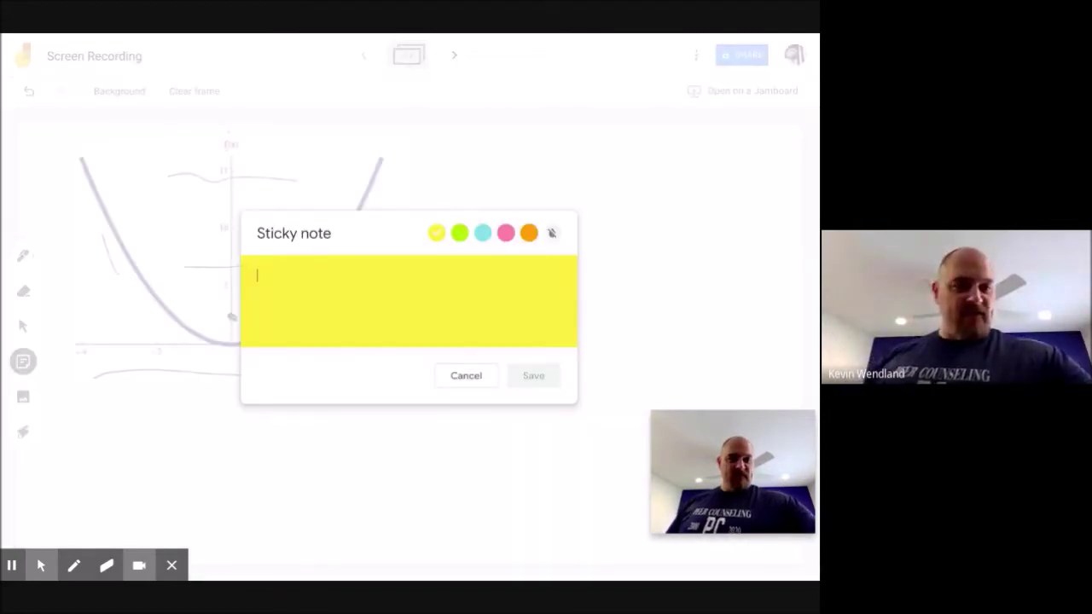
{"action": "key", "text": "Escape"}
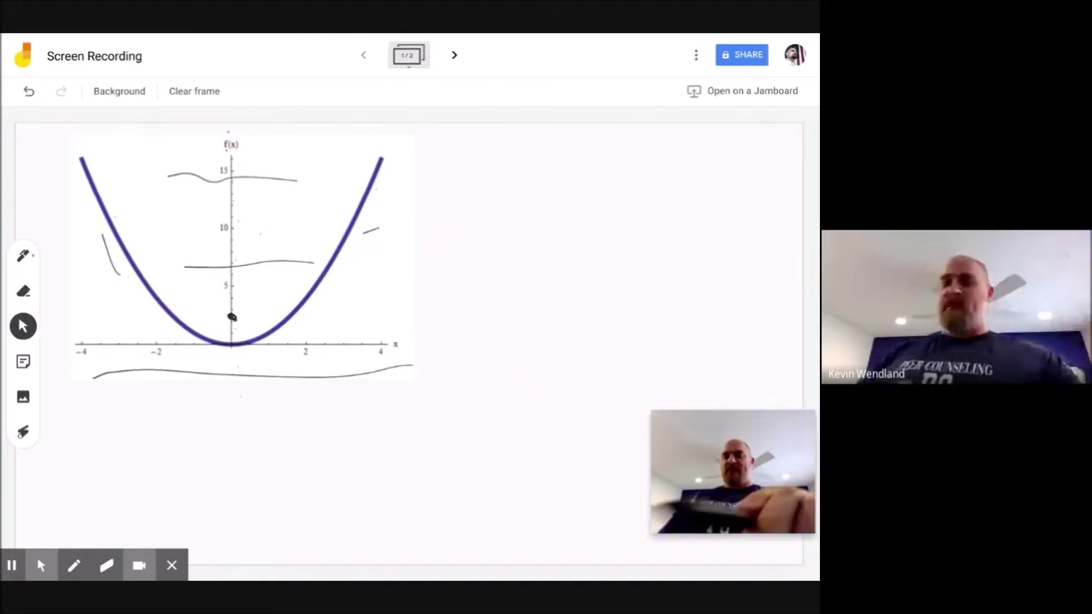
- Advance to the blank second Jamboard frame and stop the Screencastify recording
{"action": "left_click", "coordinate": [454, 56]}
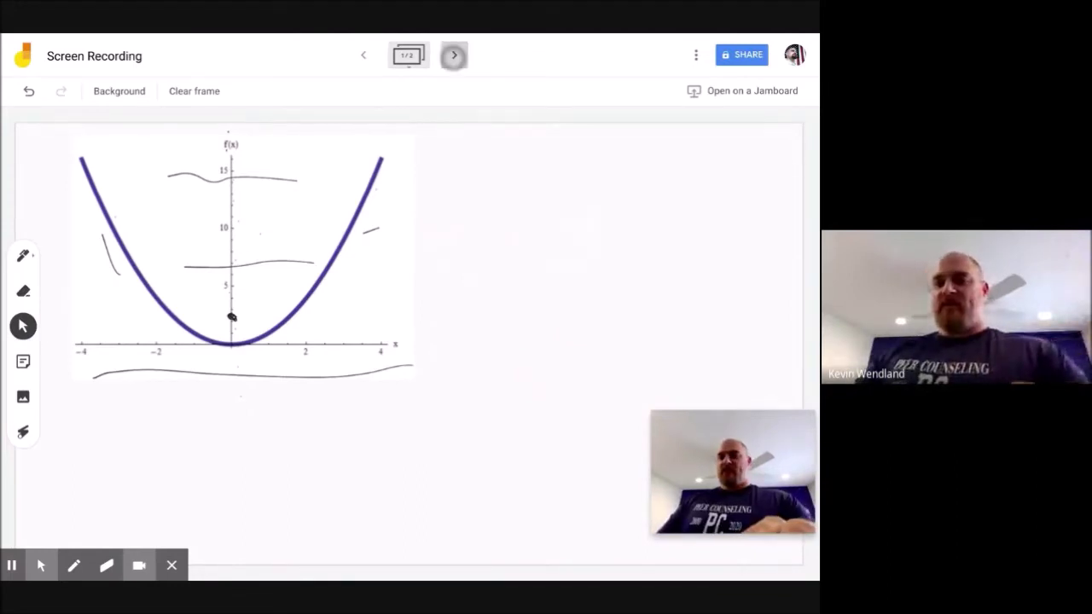
{"action": "left_click", "coordinate": [454, 55]}
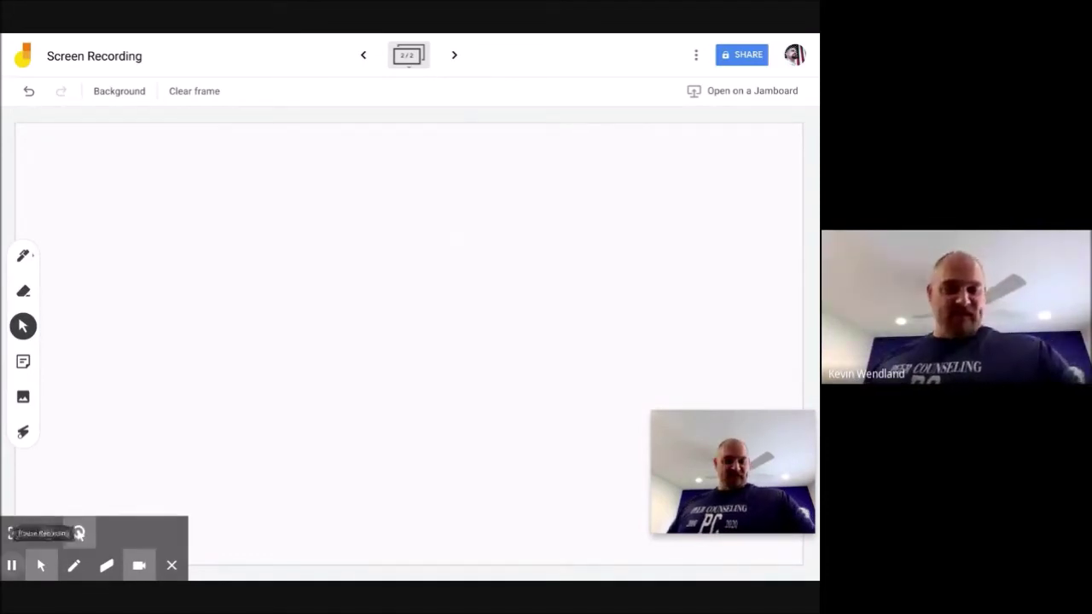
{"action": "left_click", "coordinate": [12, 566]}
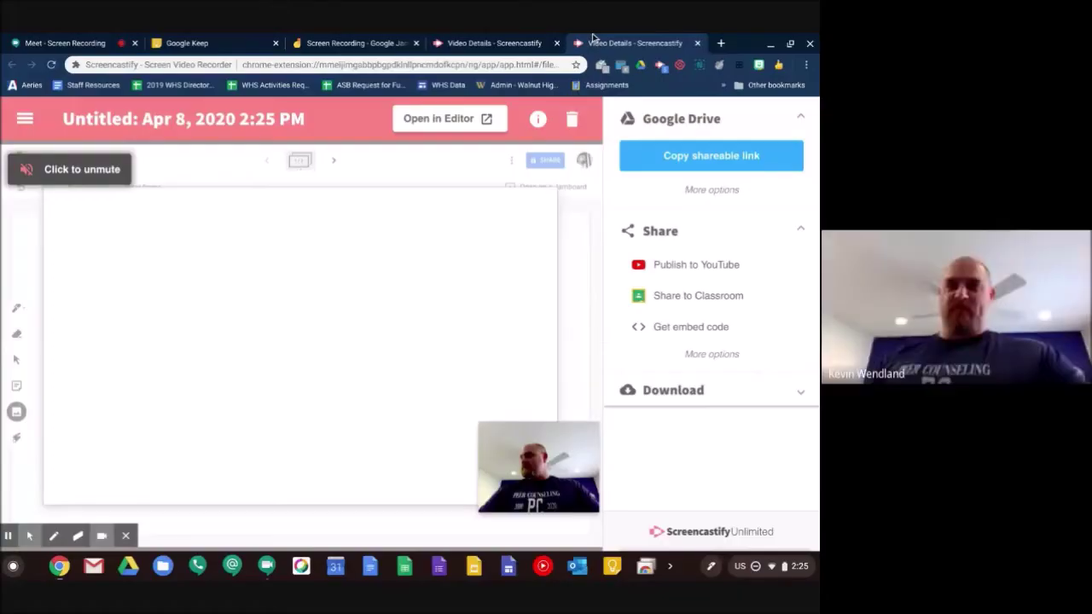
- Preview the finished Screencastify recording with its sound on, mute it, and close both video details pages
{"action": "mouse_move", "coordinate": [344, 386]}
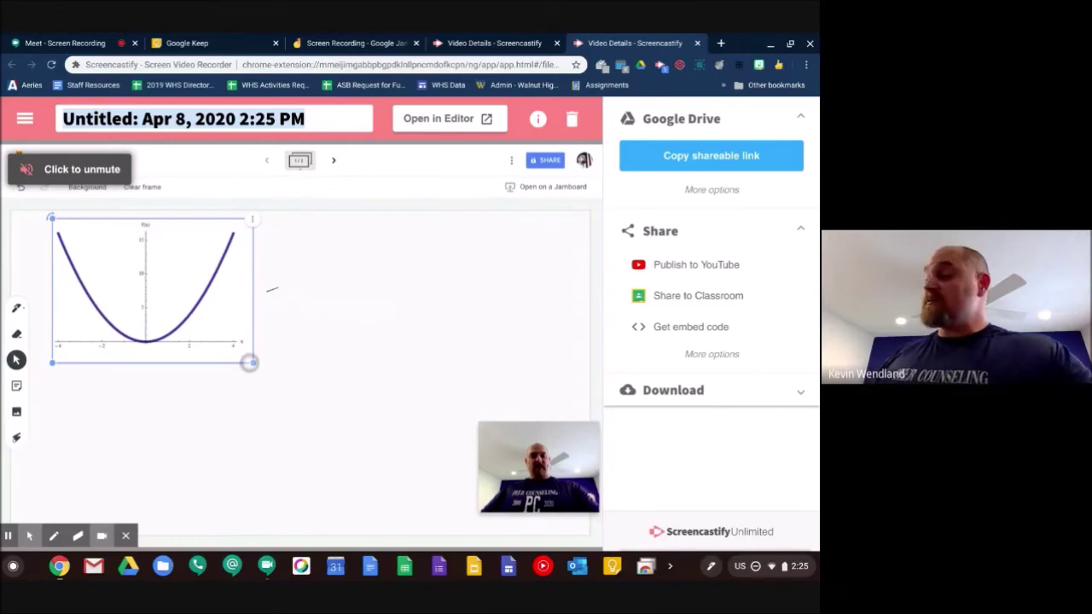
{"action": "left_click", "coordinate": [70, 169]}
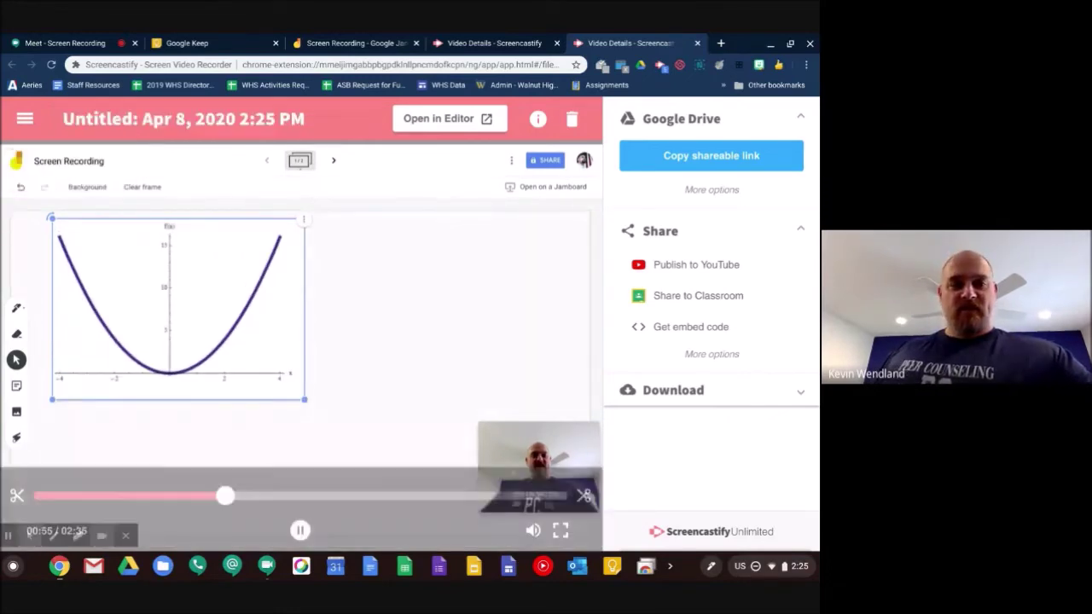
{"action": "left_click", "coordinate": [534, 530]}
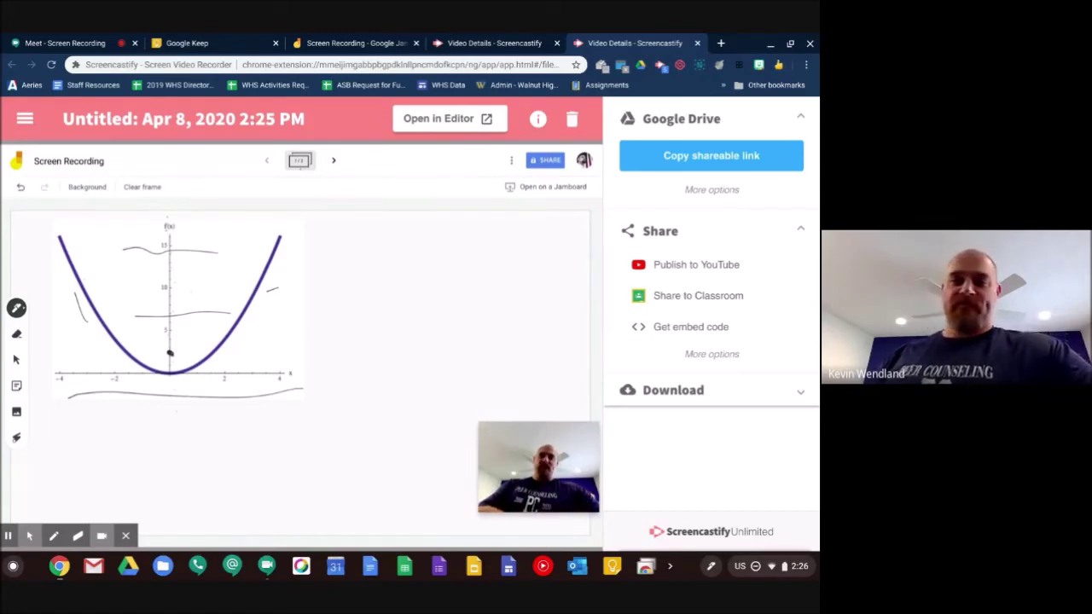
{"action": "left_click", "coordinate": [557, 43]}
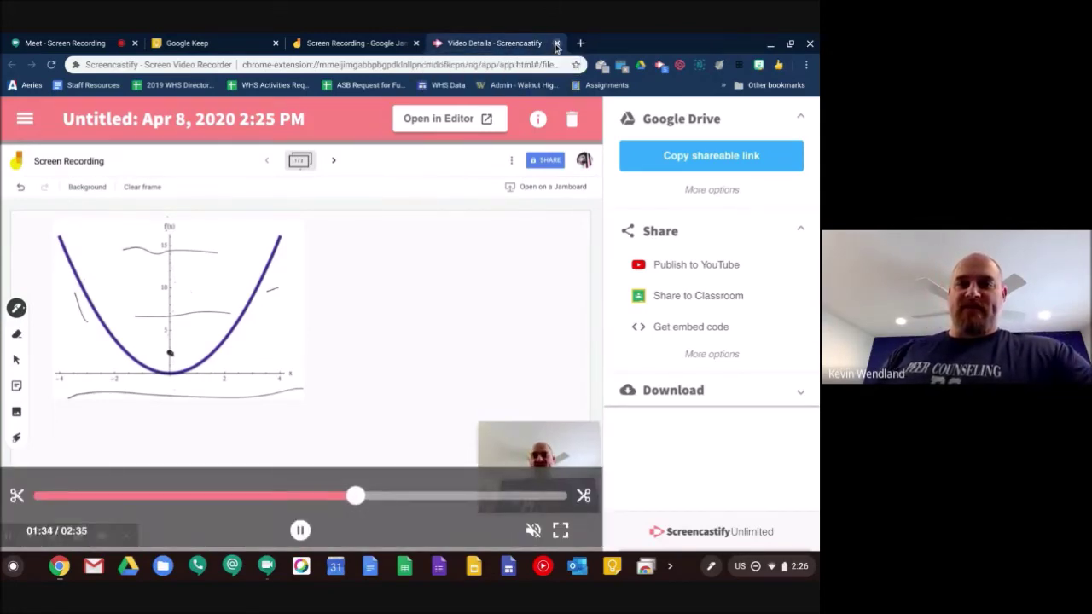
{"action": "left_click", "coordinate": [556, 44]}
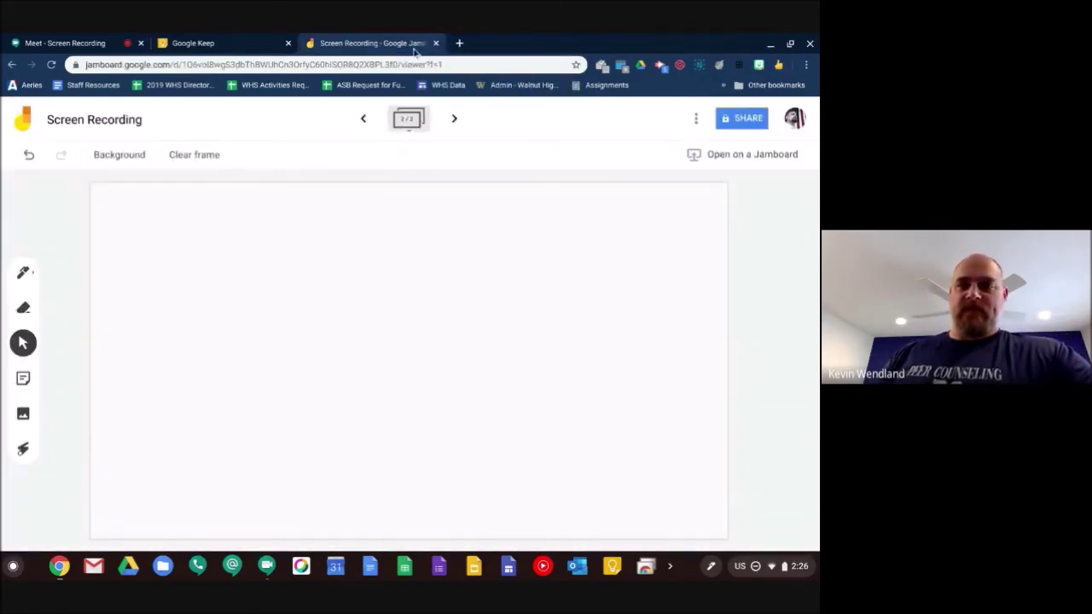
- Allow Loom microphone and camera access, and start a Screen Only recording of the entire screen with Use Photo for Screen Only turned off
{"action": "left_click", "coordinate": [679, 65]}
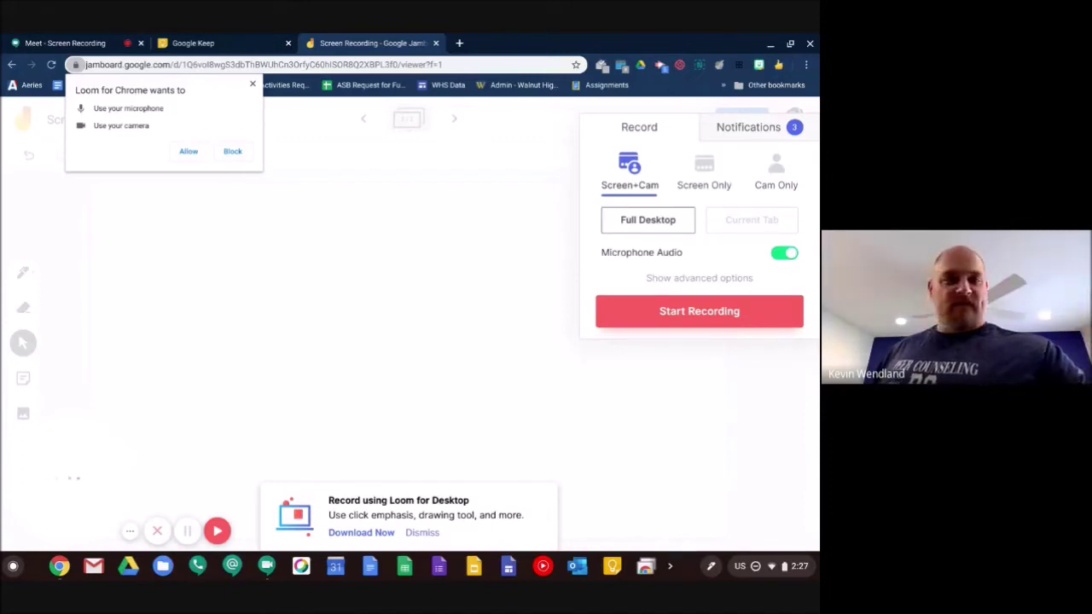
{"action": "left_click", "coordinate": [188, 151]}
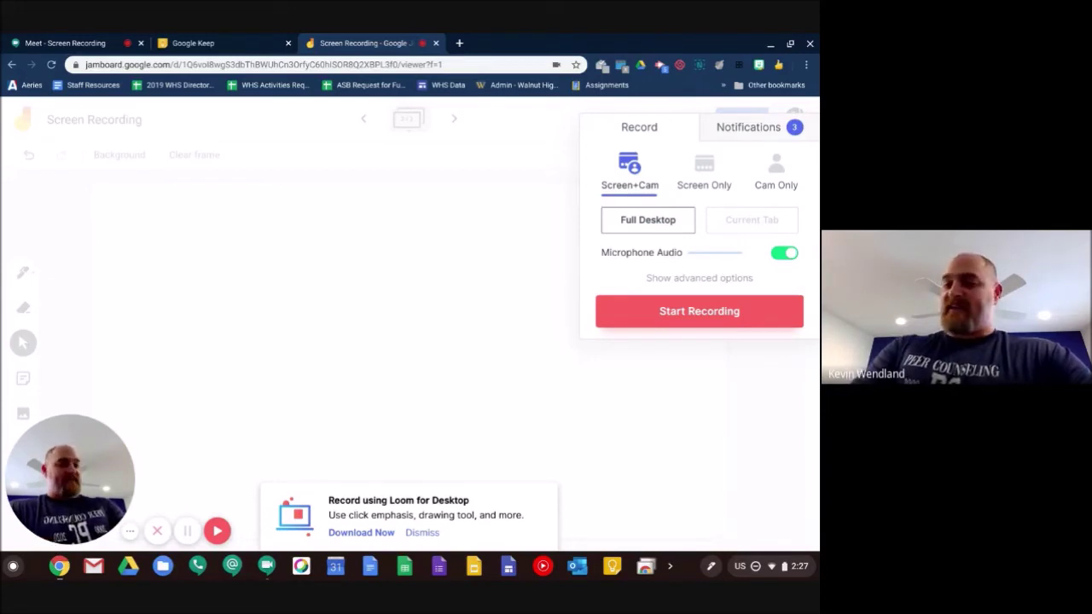
{"action": "left_click", "coordinate": [704, 171]}
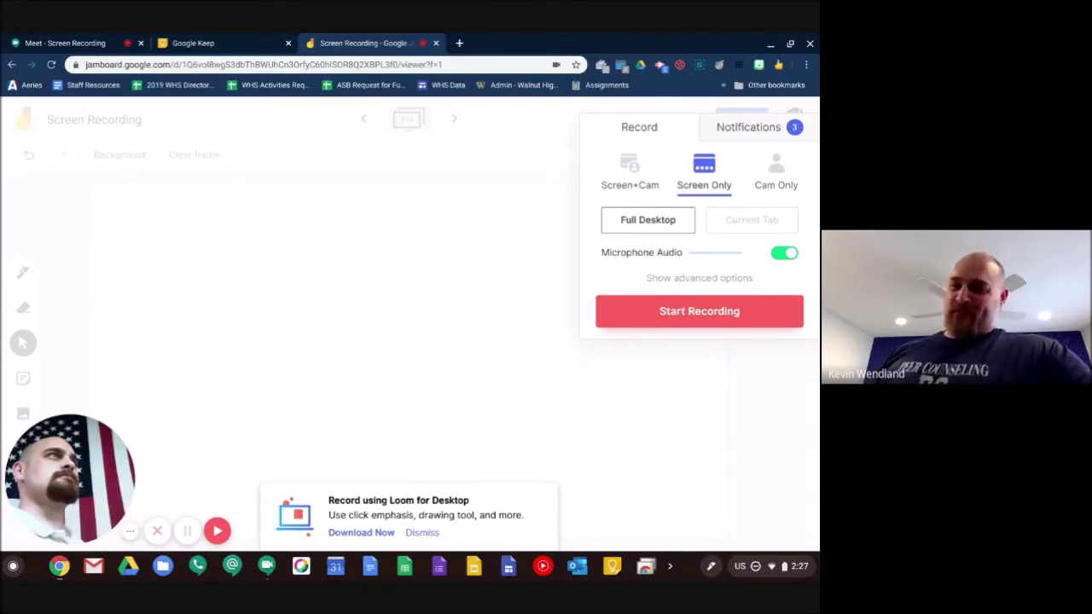
{"action": "left_click", "coordinate": [691, 278]}
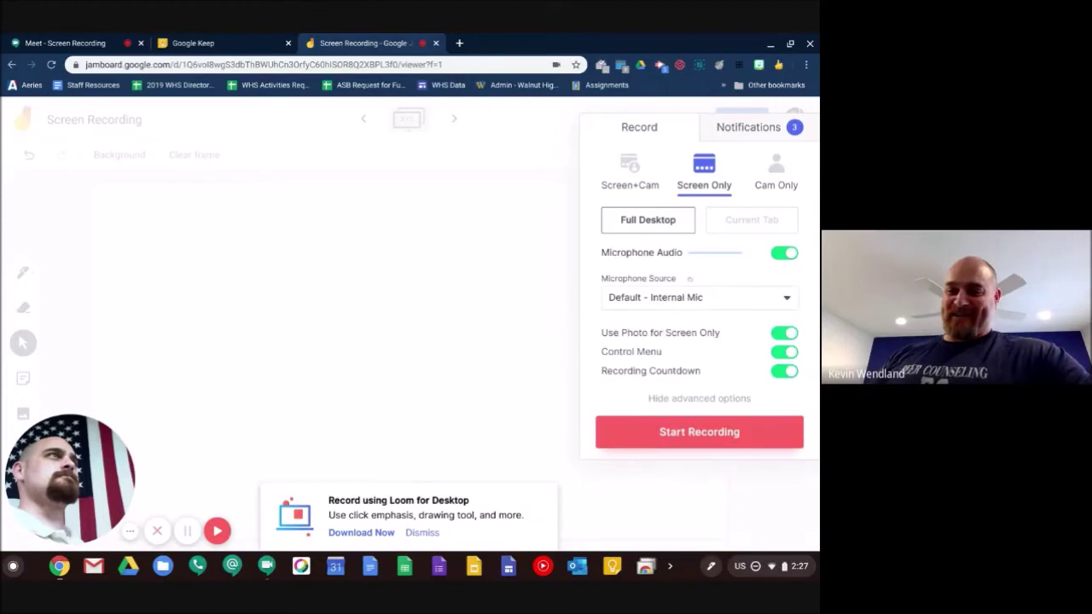
{"action": "left_click", "coordinate": [784, 332]}
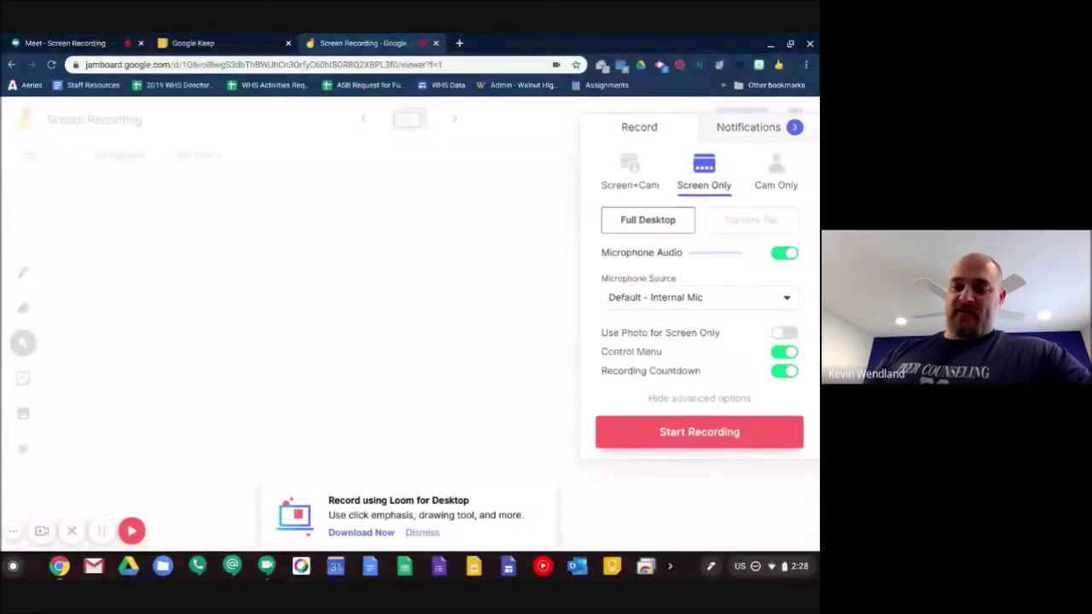
{"action": "left_click", "coordinate": [729, 445]}
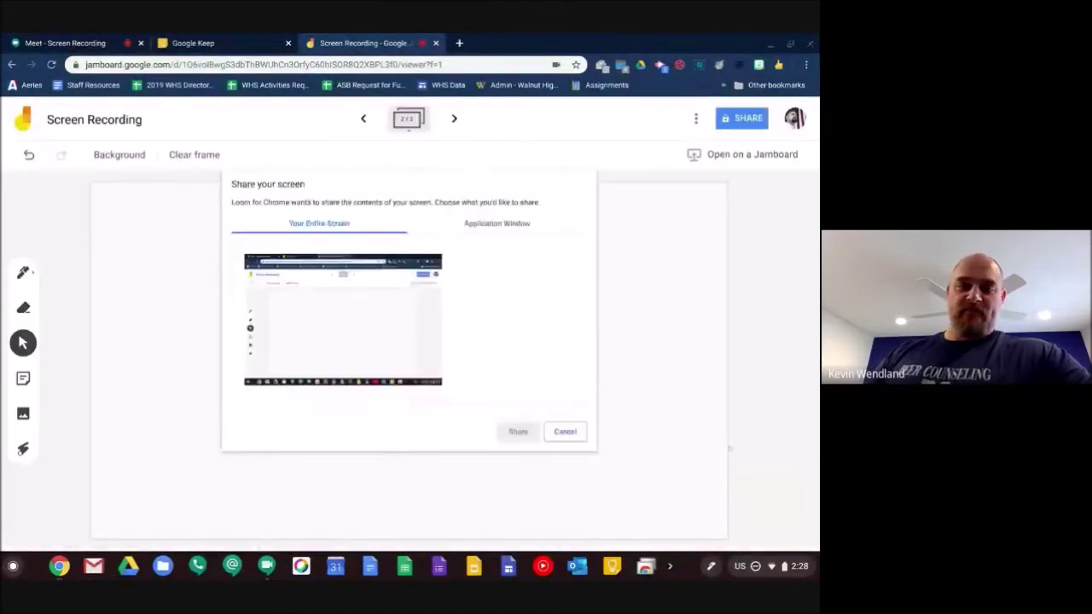
{"action": "double_click", "coordinate": [328, 339]}
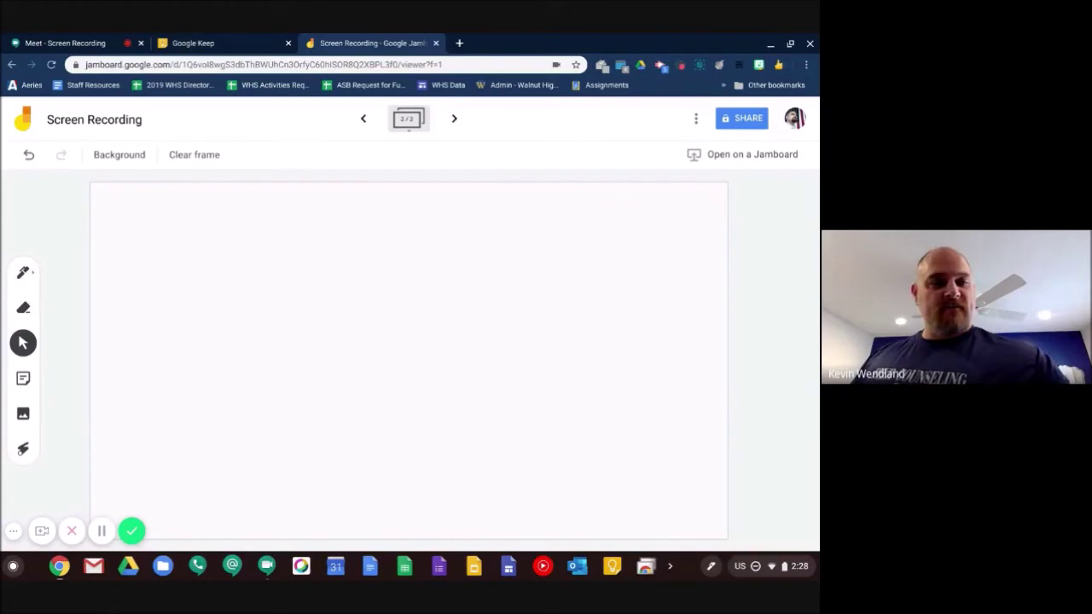
- Draw two short wavy pen strokes on the blank second frame, and pause, resume and finish the Loom recording
{"action": "left_click", "coordinate": [23, 273]}
{"action": "left_click_drag", "start_coordinate": [195, 301], "coordinate": [319, 298]}
{"action": "left_click_drag", "start_coordinate": [223, 361], "coordinate": [378, 349]}
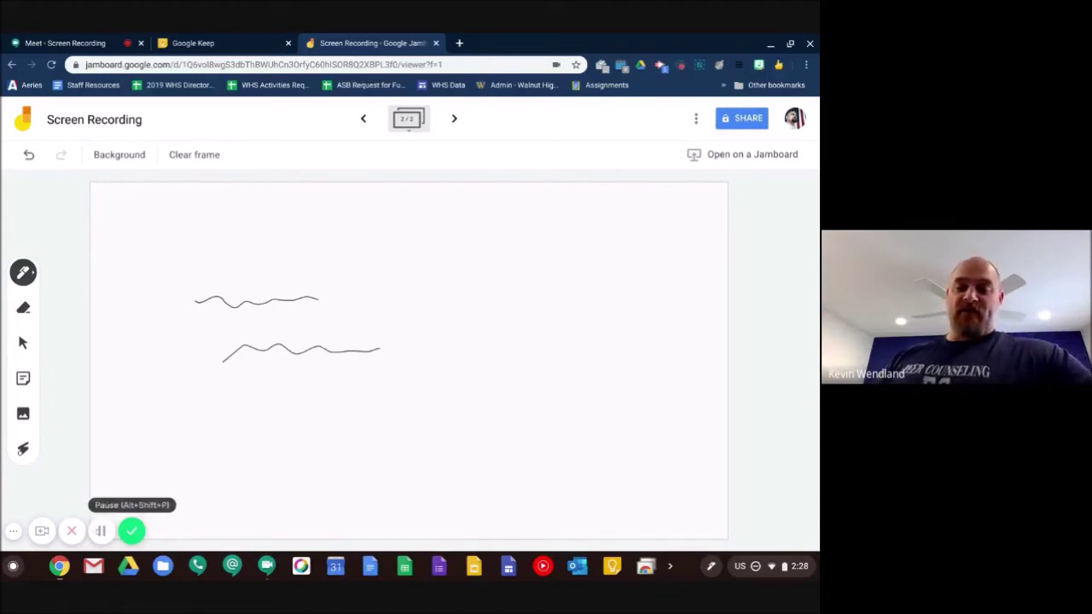
{"action": "left_click", "coordinate": [100, 531]}
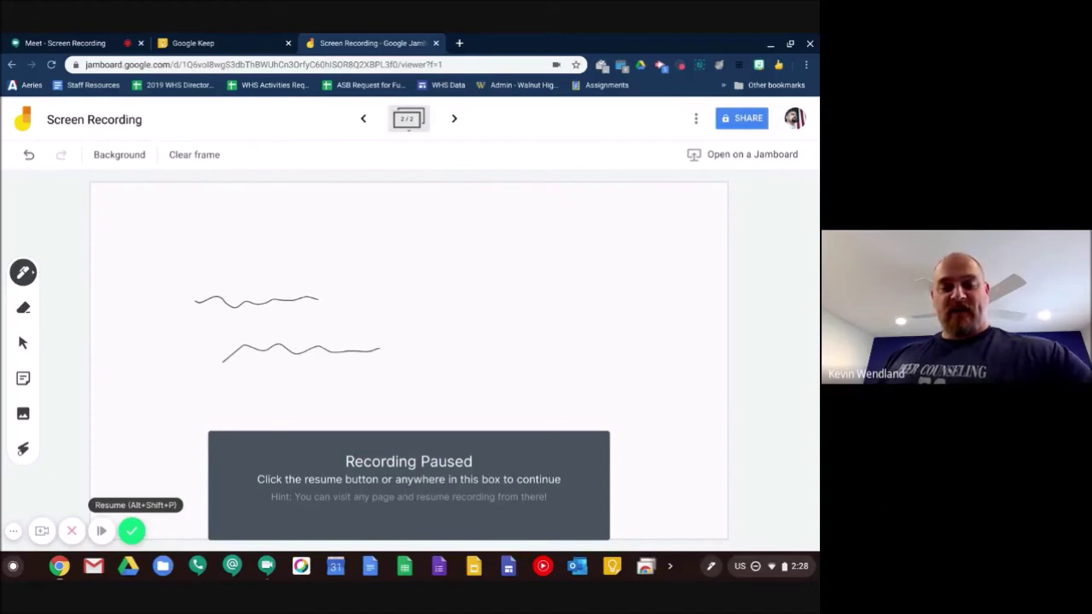
{"action": "key", "text": "alt+shift+p"}
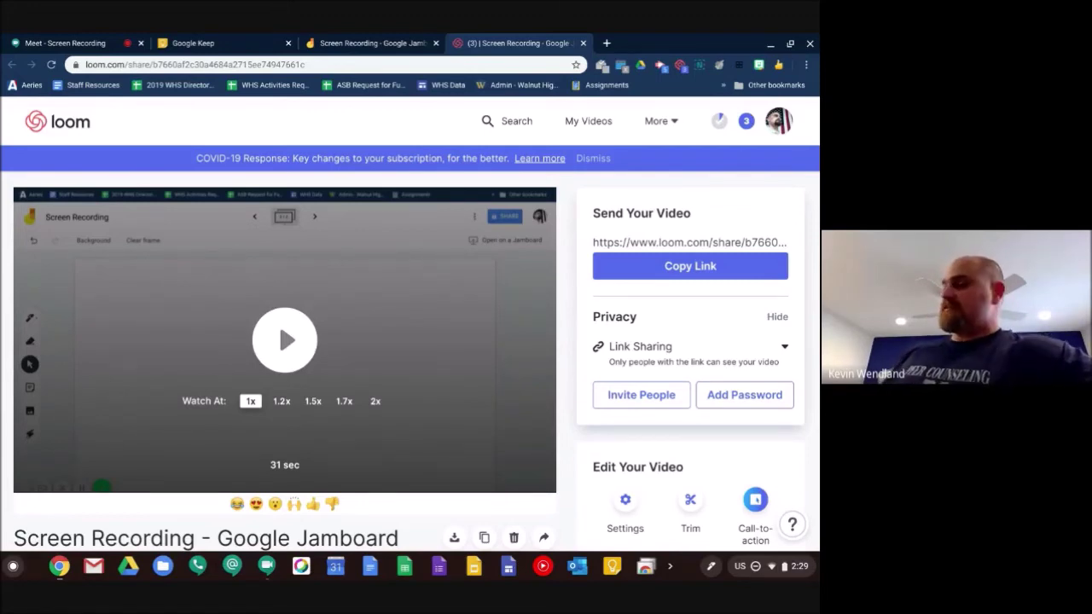
- Trim the Loom video by removing the section from 0:10.4 to 0:21.8
{"action": "scroll", "coordinate": [491, 316], "scroll_direction": "down", "scroll_amount": 3}
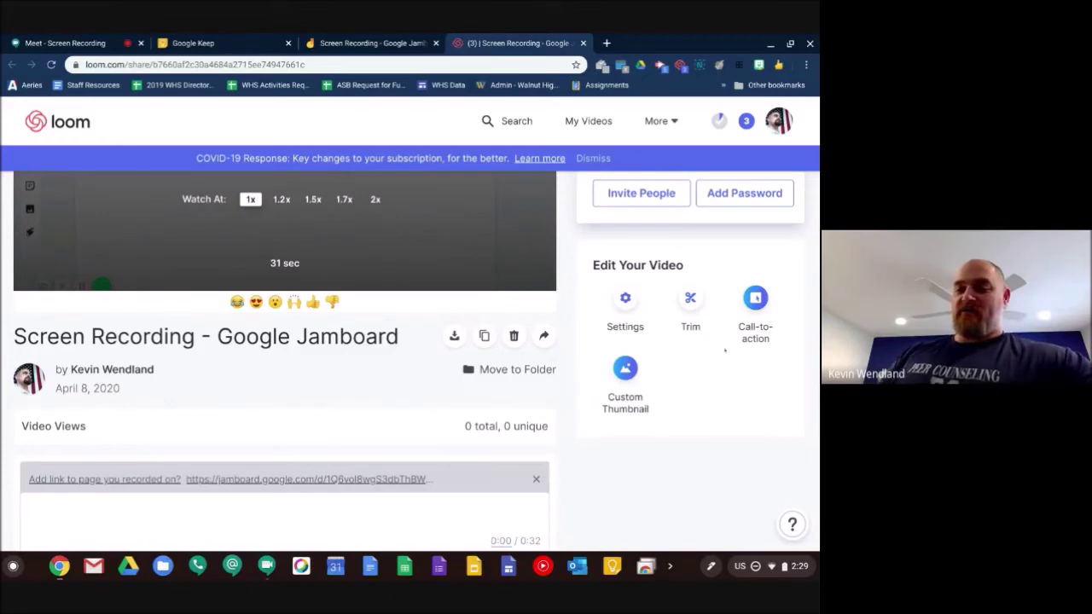
{"action": "scroll", "coordinate": [725, 350], "scroll_direction": "up", "scroll_amount": 3}
{"action": "scroll", "coordinate": [739, 337], "scroll_direction": "down", "scroll_amount": 1}
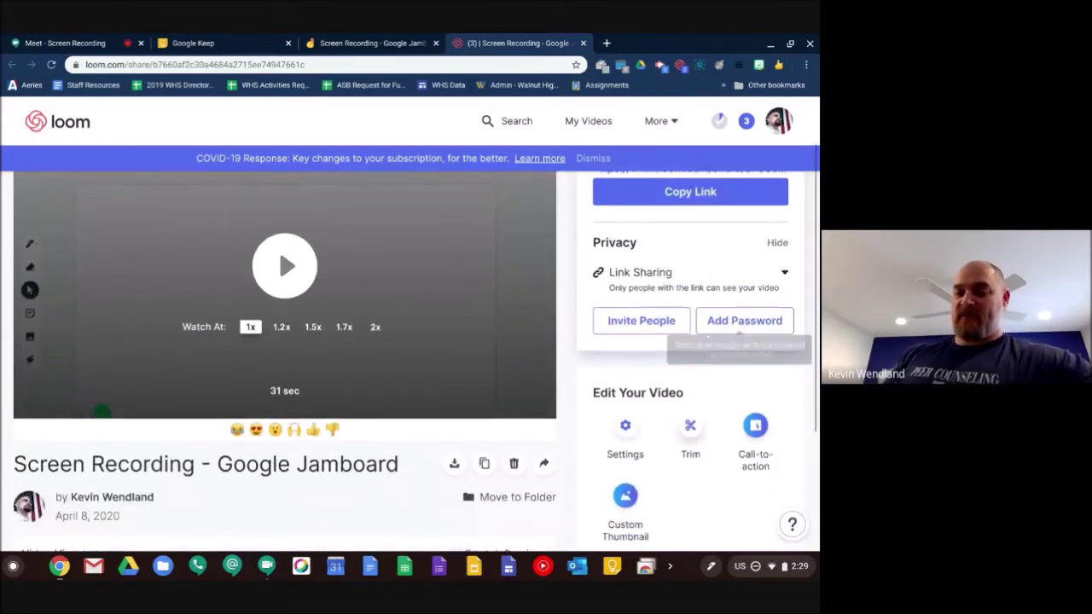
{"action": "left_click", "coordinate": [687, 434]}
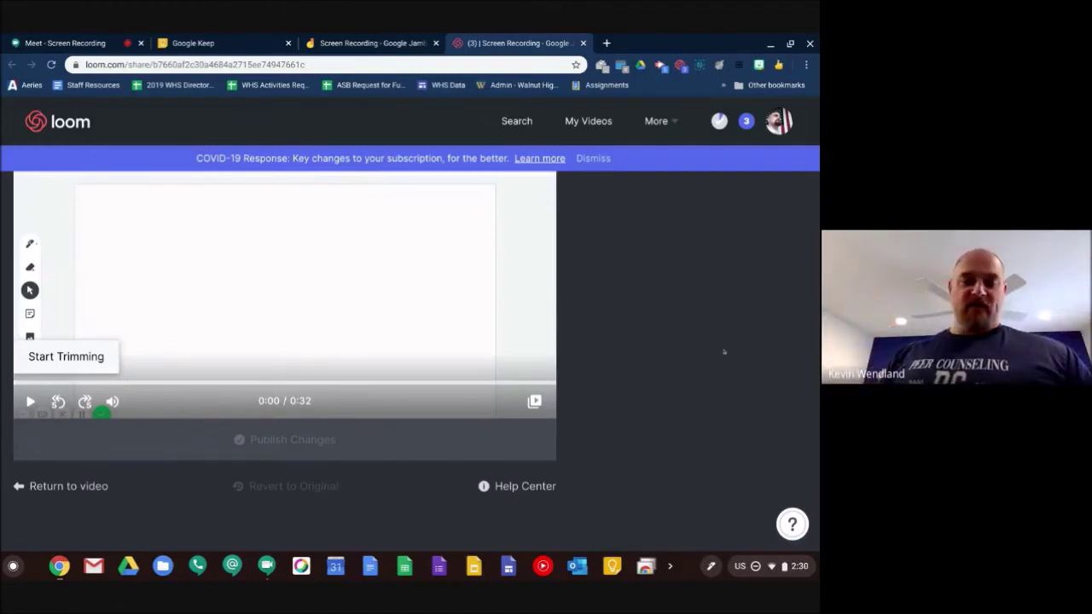
{"action": "left_click", "coordinate": [30, 360]}
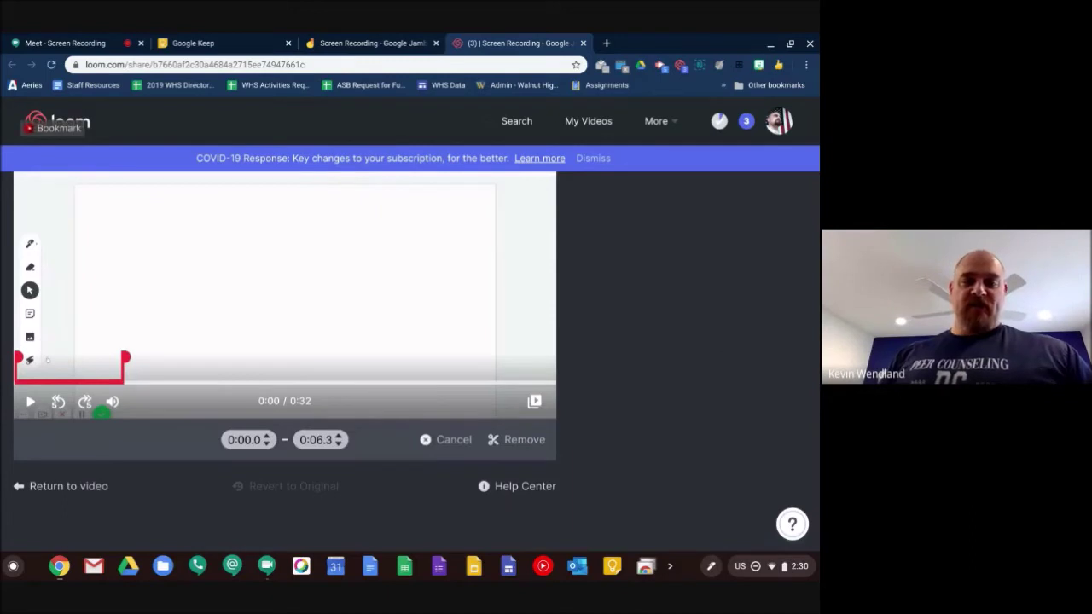
{"action": "left_click_drag", "start_coordinate": [17, 358], "coordinate": [128, 363]}
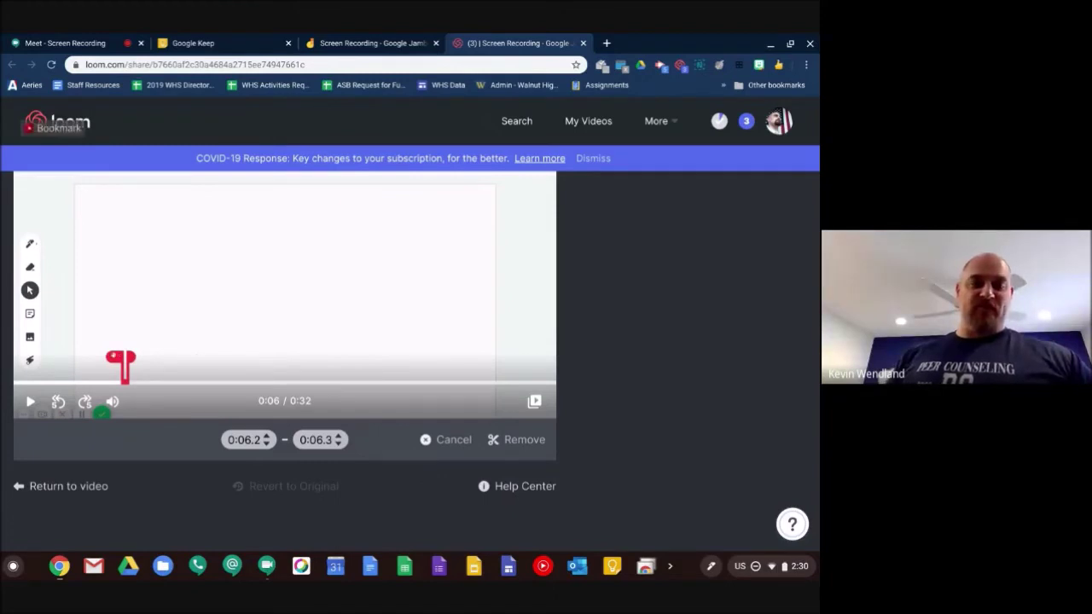
{"action": "mouse_move", "coordinate": [123, 362]}
{"action": "left_mouse_down"}
{"action": "mouse_move", "coordinate": [304, 358]}
{"action": "mouse_move", "coordinate": [290, 359]}
{"action": "left_mouse_up"}
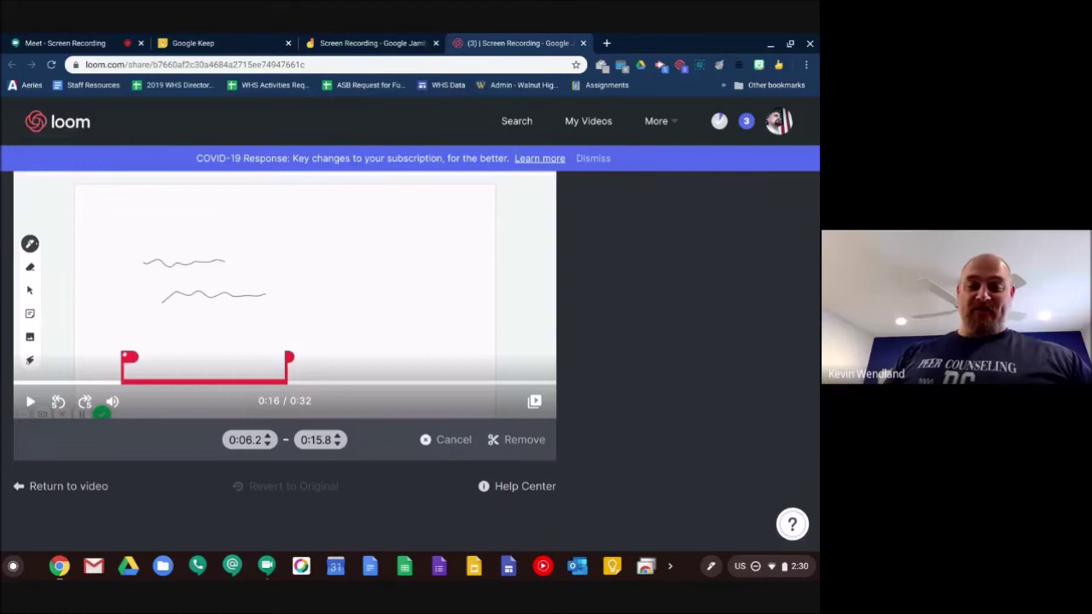
{"action": "left_click_drag", "start_coordinate": [128, 358], "coordinate": [201, 358]}
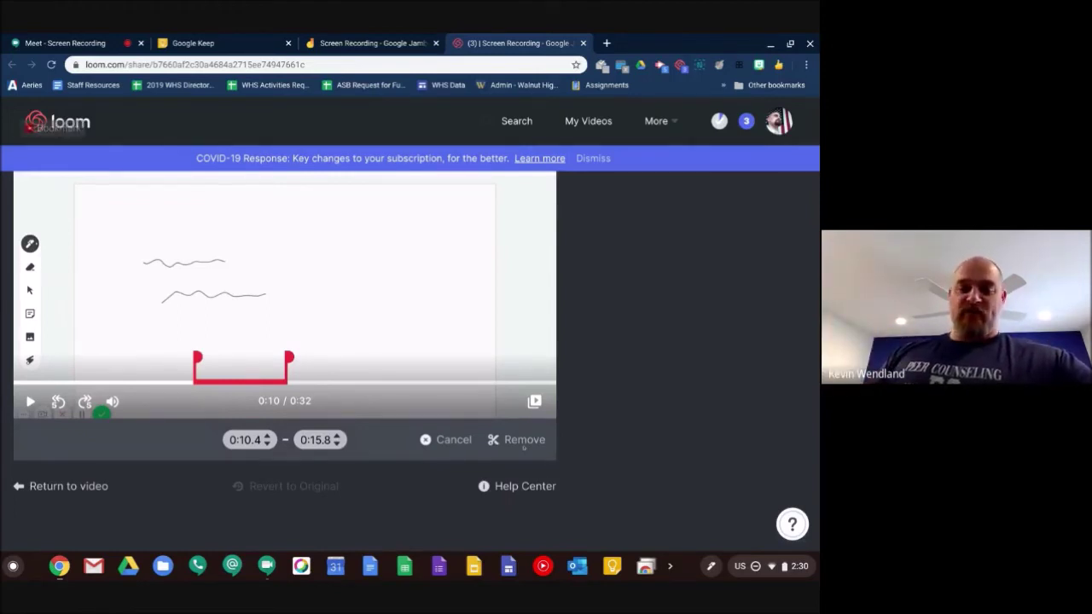
{"action": "left_click_drag", "start_coordinate": [293, 359], "coordinate": [390, 358]}
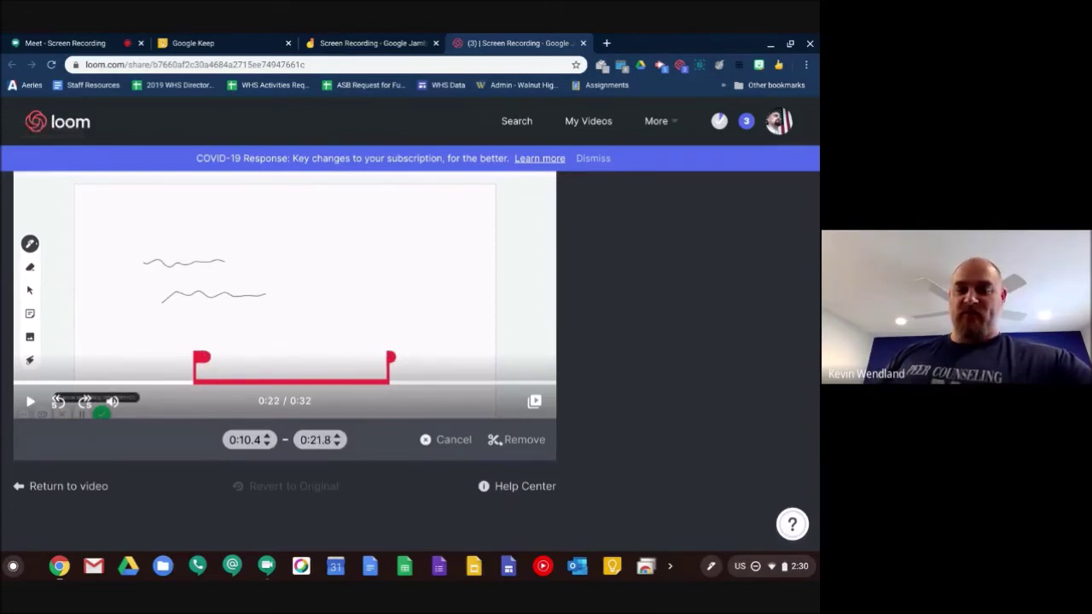
{"action": "left_click", "coordinate": [501, 441]}
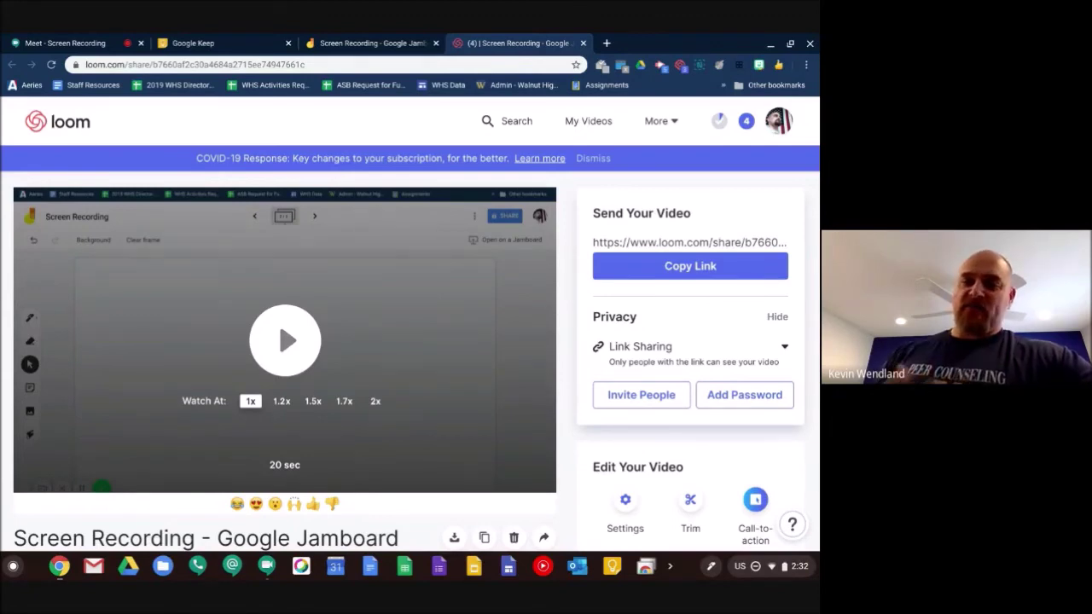
- Open Google Slides in a browser tab and close the leftover empty tab
{"action": "left_click", "coordinate": [606, 43]}
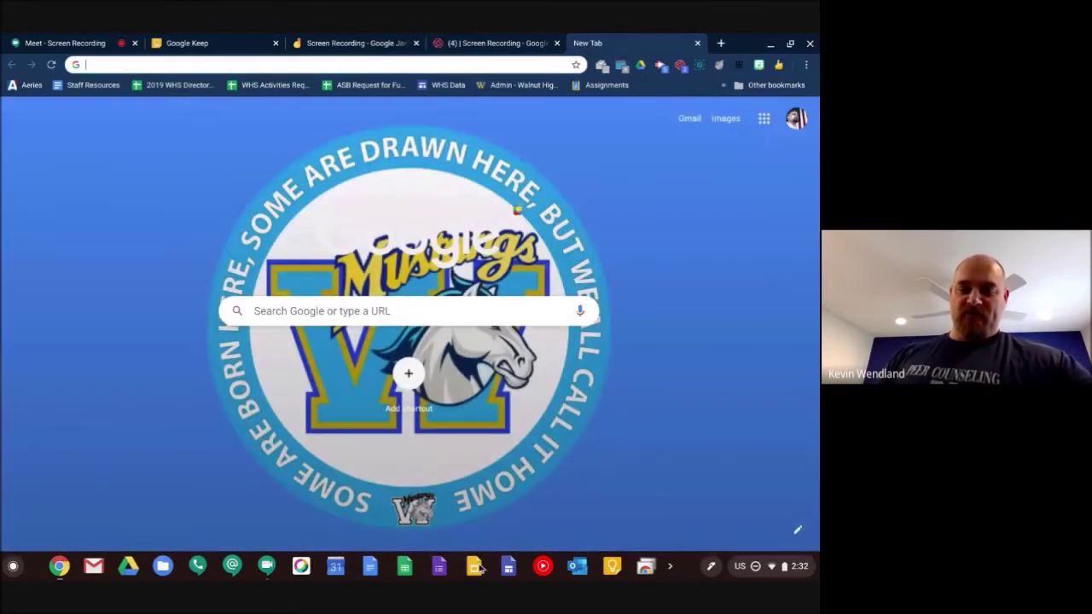
{"action": "left_click", "coordinate": [475, 566]}
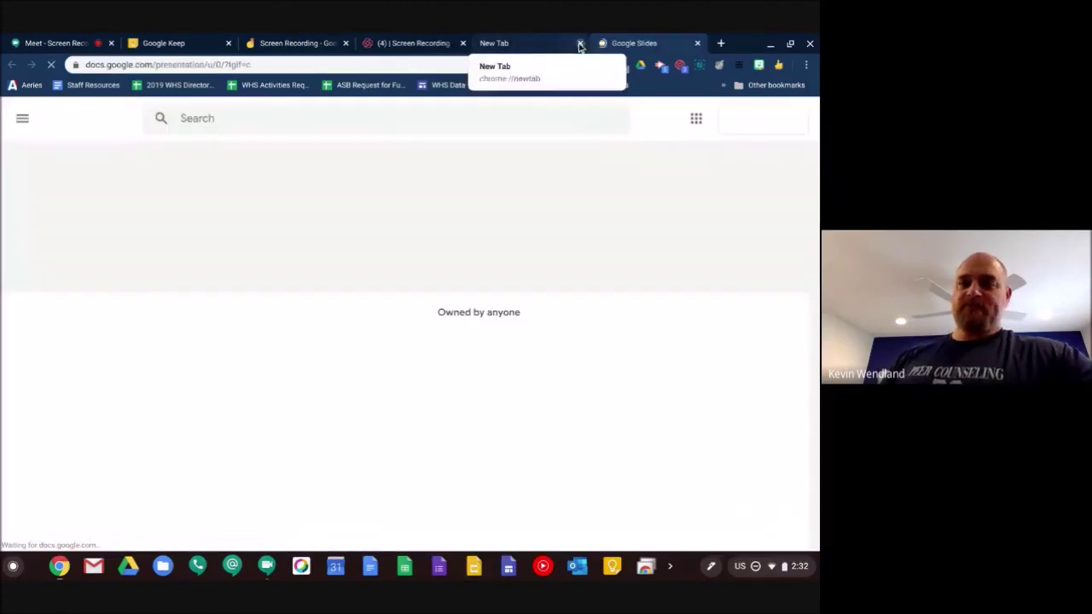
{"action": "left_click", "coordinate": [581, 43]}
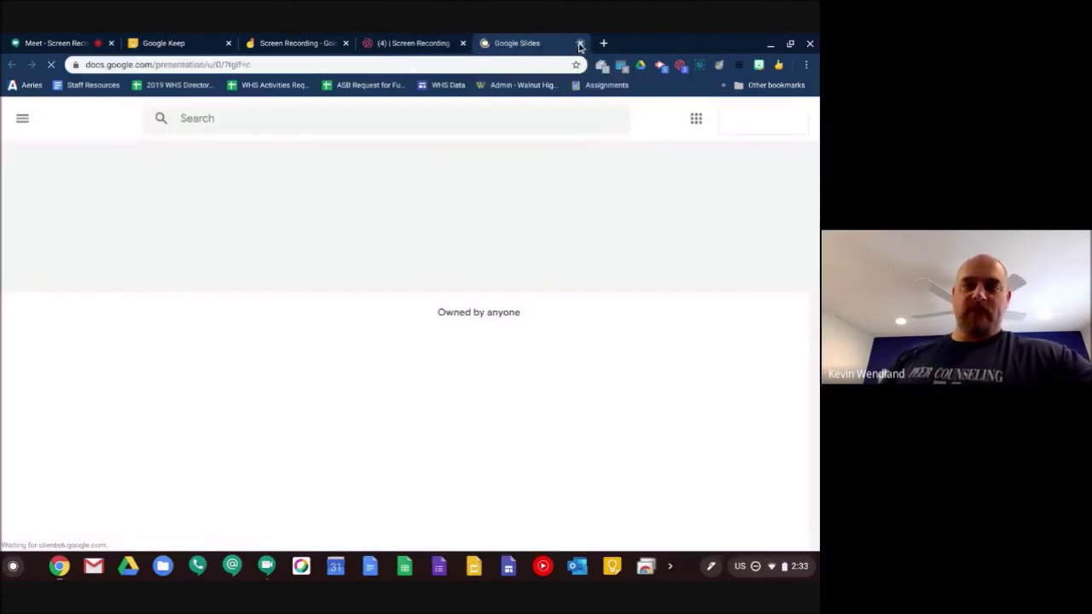
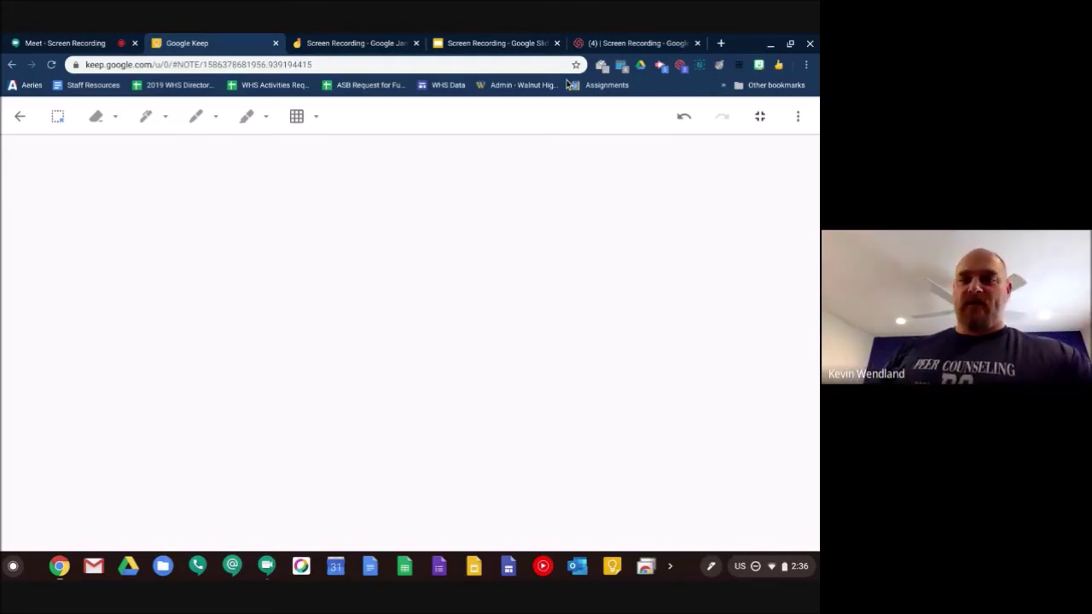
- Switch to the Jamboard tab and start a Screen Only Loom recording of the current tab
{"action": "left_click", "coordinate": [332, 45]}
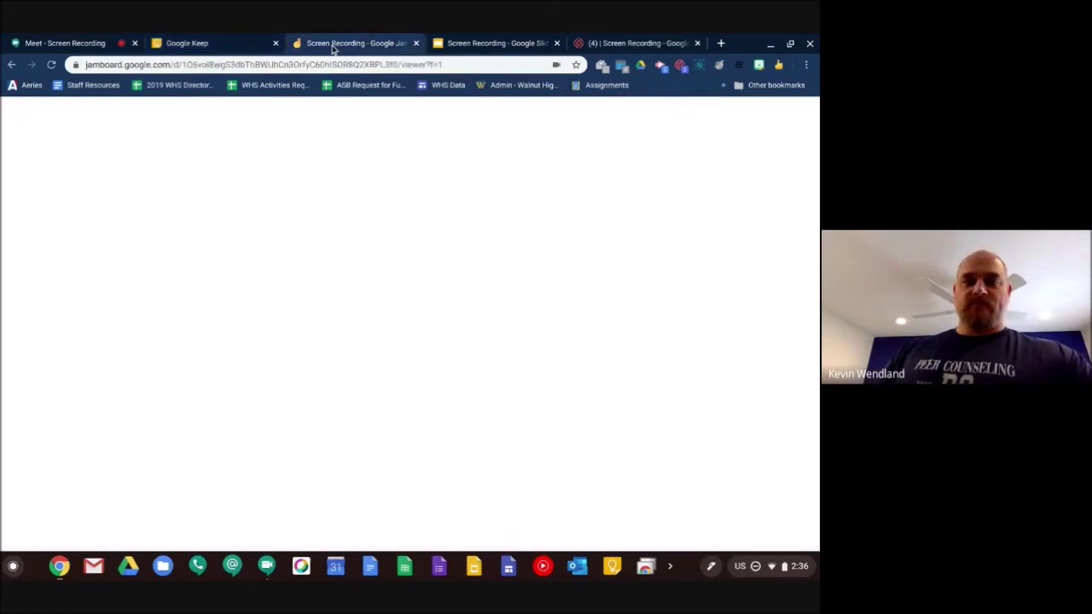
{"action": "left_click", "coordinate": [681, 71]}
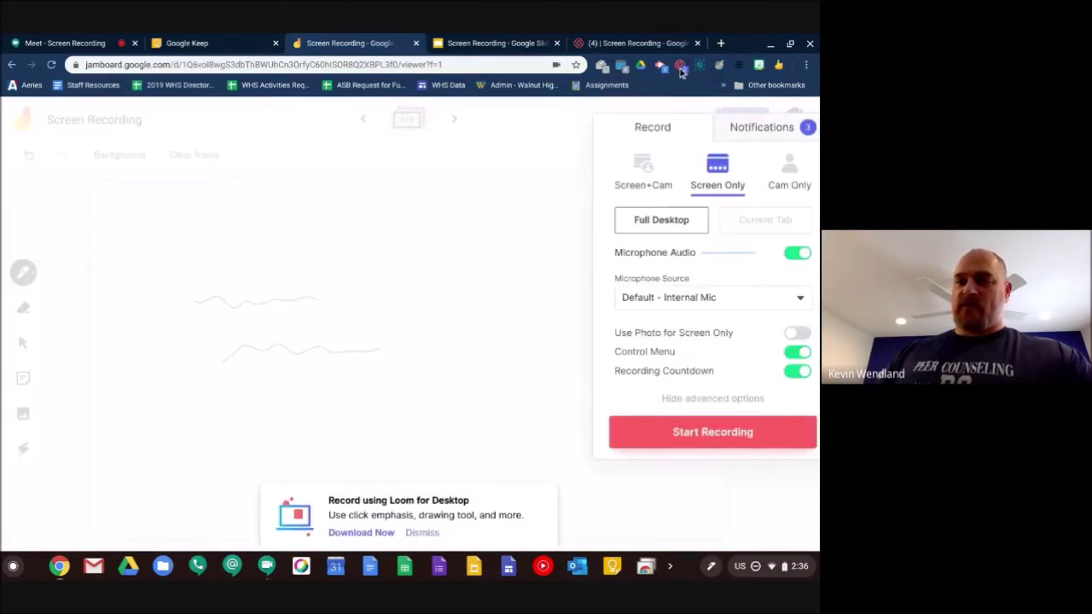
{"action": "left_click", "coordinate": [732, 224]}
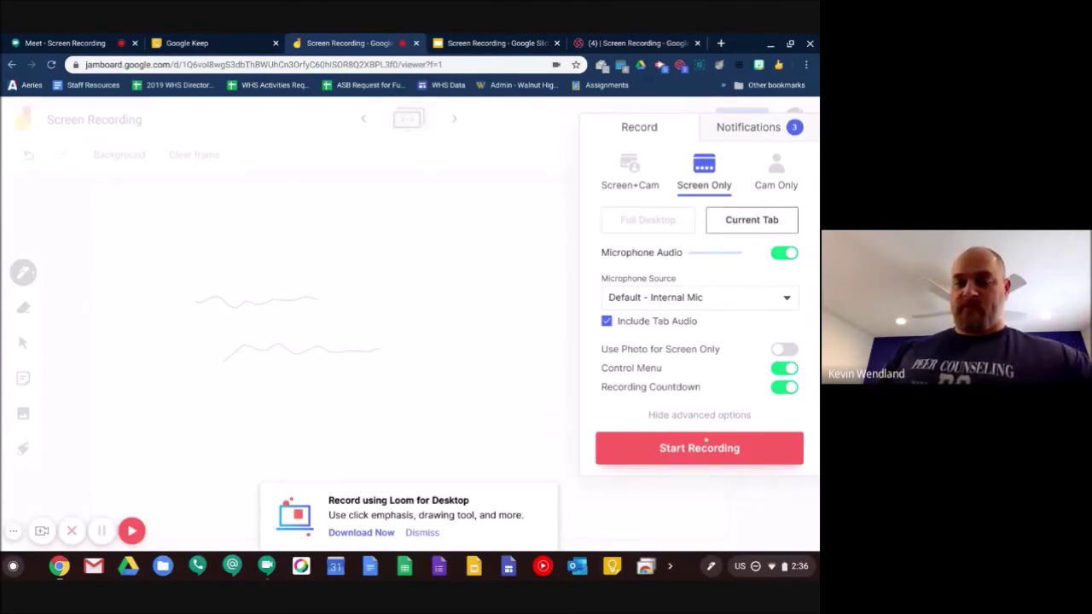
{"action": "left_click", "coordinate": [706, 440]}
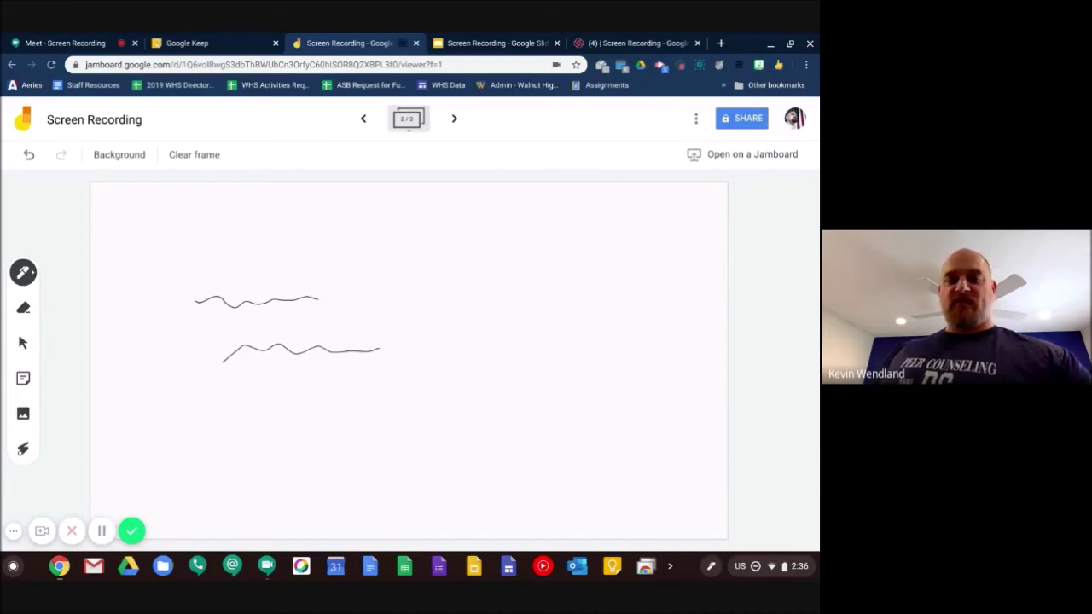
- Draw several freehand pen strokes around the wavy lines on the second Jamboard frame and finish the Loom recording
{"action": "left_click_drag", "start_coordinate": [169, 228], "coordinate": [349, 251]}
{"action": "mouse_move", "coordinate": [456, 249]}
{"action": "left_mouse_down"}
{"action": "mouse_move", "coordinate": [498, 252]}
{"action": "mouse_move", "coordinate": [501, 279]}
{"action": "left_mouse_up"}
{"action": "mouse_move", "coordinate": [489, 313]}
{"action": "left_mouse_down"}
{"action": "mouse_move", "coordinate": [417, 314]}
{"action": "mouse_move", "coordinate": [594, 344]}
{"action": "mouse_move", "coordinate": [530, 270]}
{"action": "mouse_move", "coordinate": [392, 283]}
{"action": "left_mouse_up"}
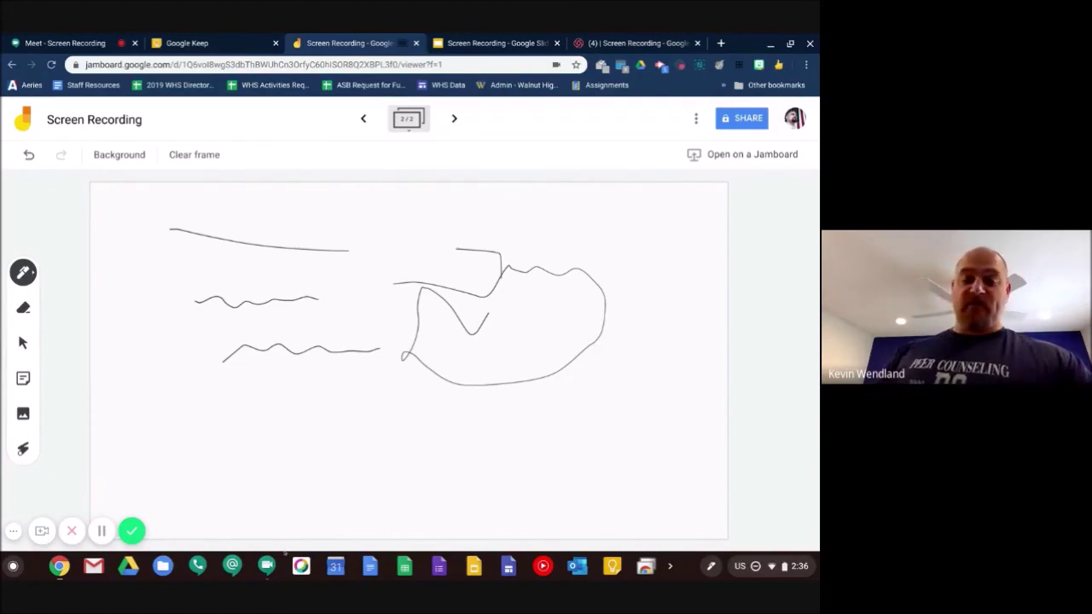
{"action": "left_click", "coordinate": [131, 530]}
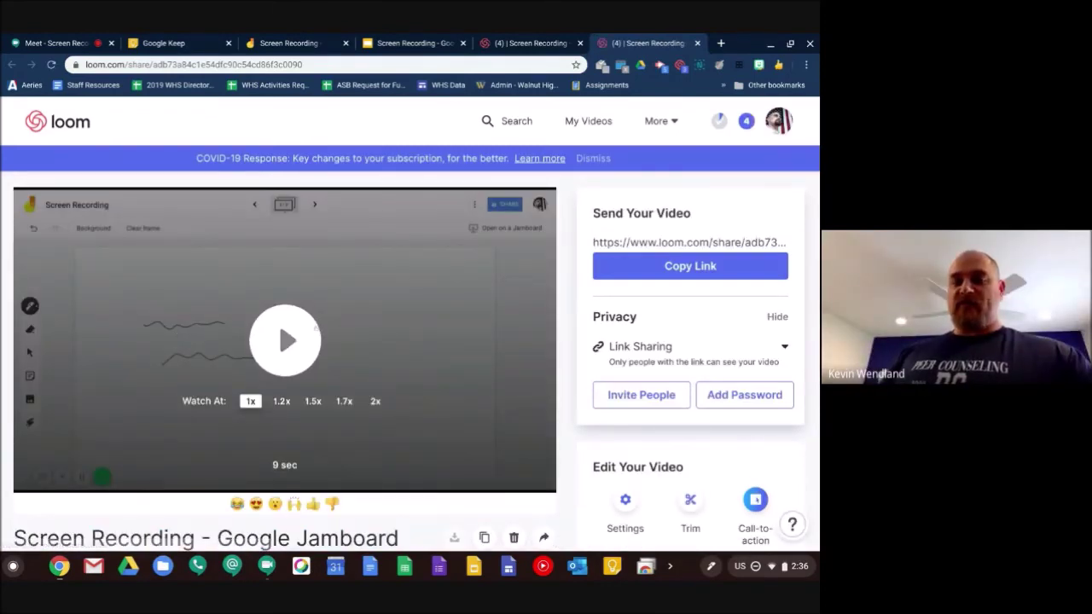
- Play the new Jamboard recording briefly, pause it, and close both Loom video tabs
{"action": "left_click", "coordinate": [319, 328]}
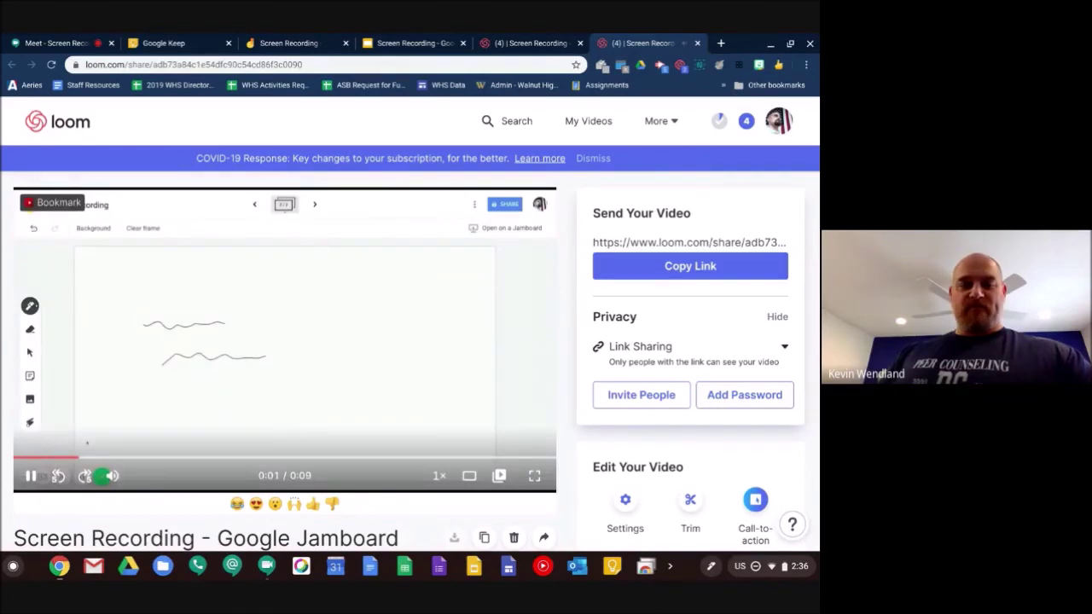
{"action": "left_click", "coordinate": [30, 475]}
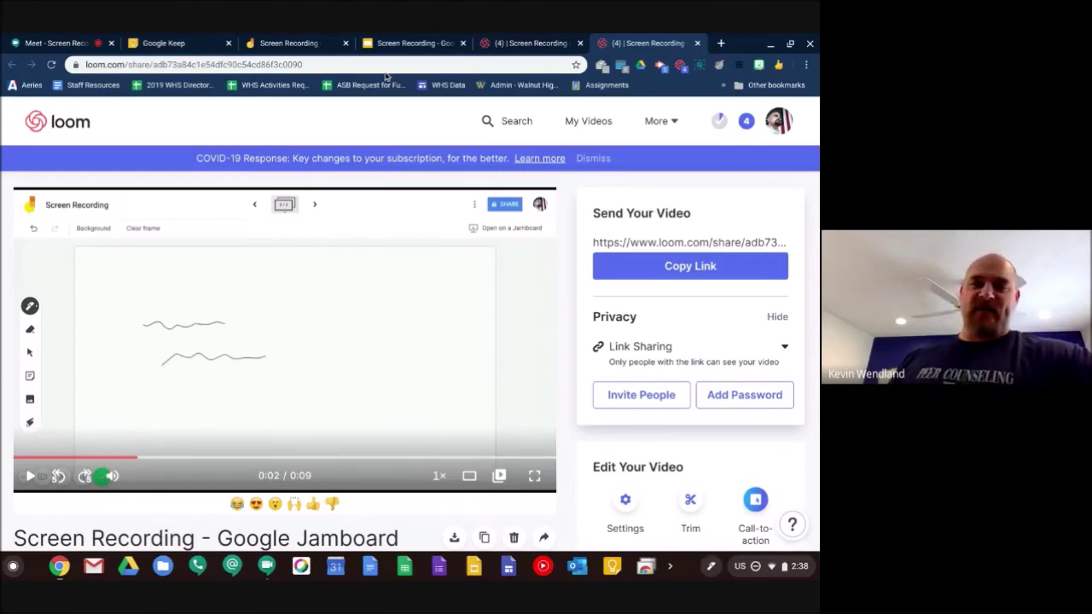
{"action": "left_click", "coordinate": [579, 43]}
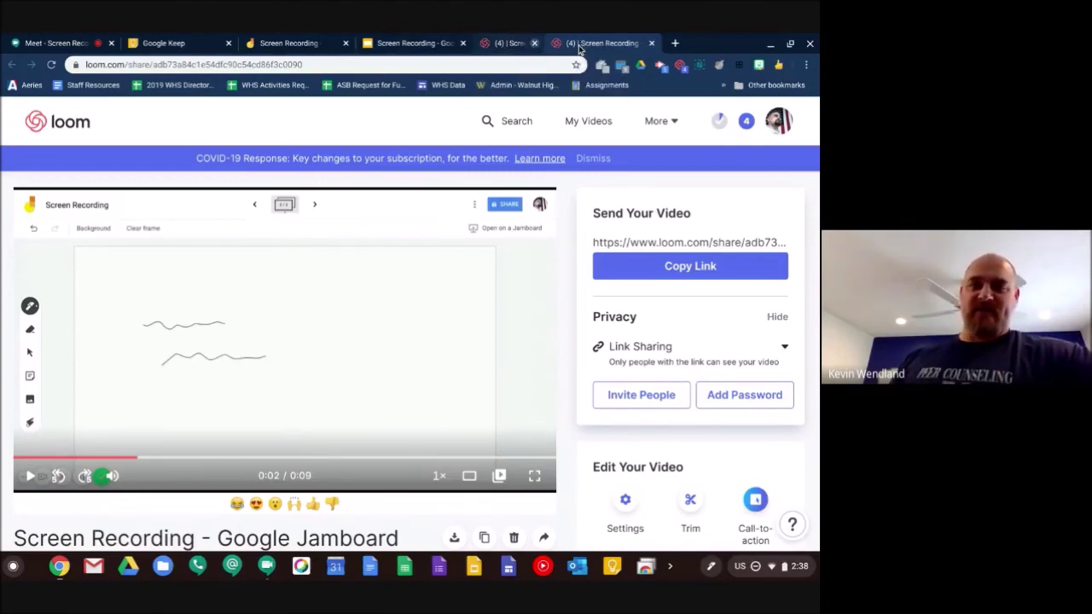
{"action": "left_click", "coordinate": [579, 44]}
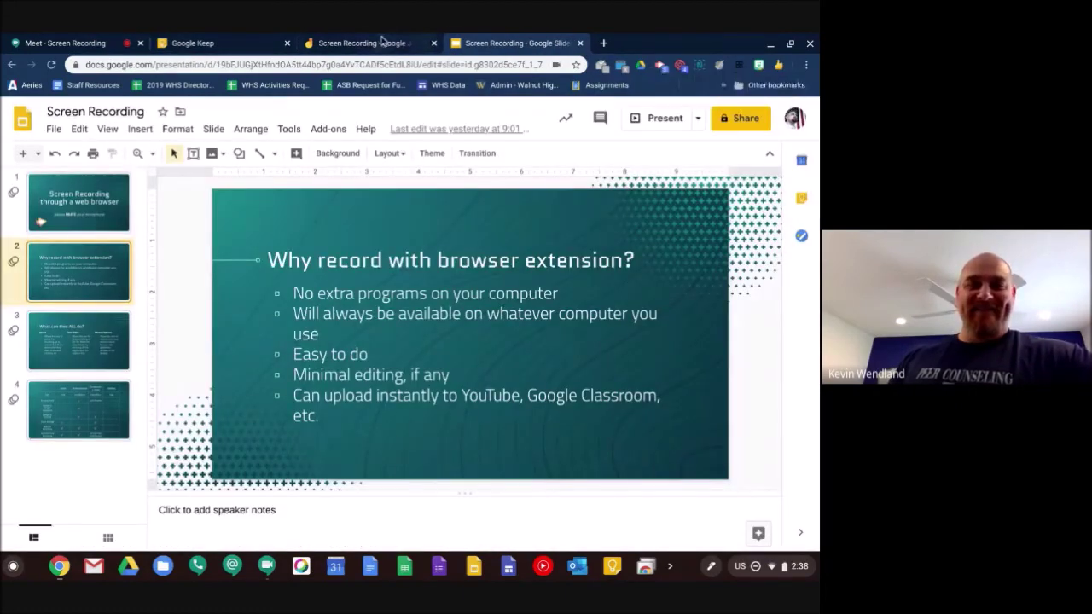
- Open a blank third Jamboard frame and start a Screencastify Browser Tab recording with Microphone and Embed Webcam on
{"action": "left_click", "coordinate": [381, 43]}
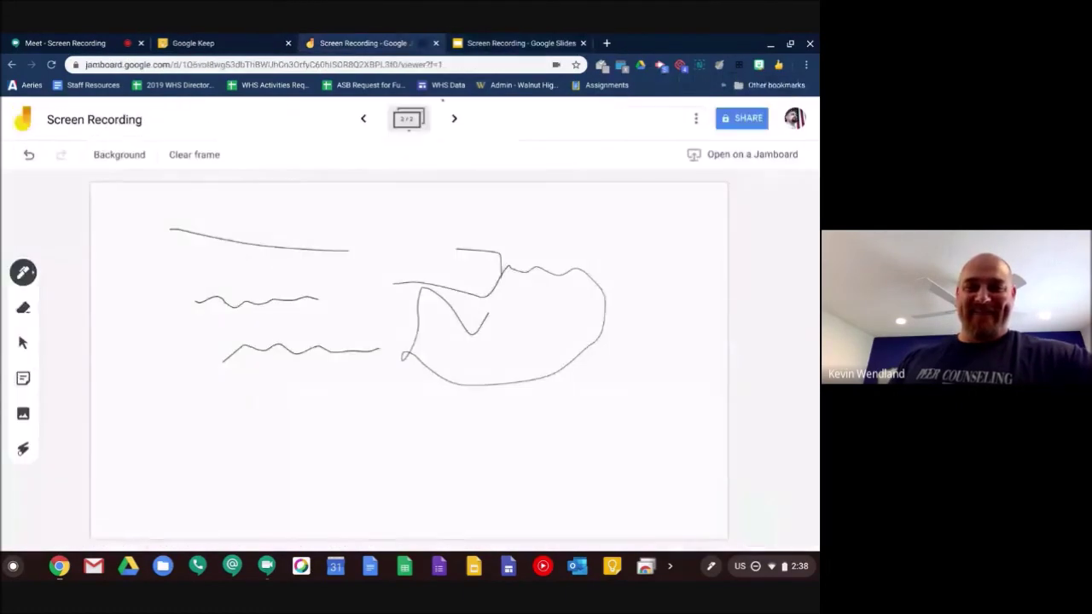
{"action": "left_click", "coordinate": [660, 69]}
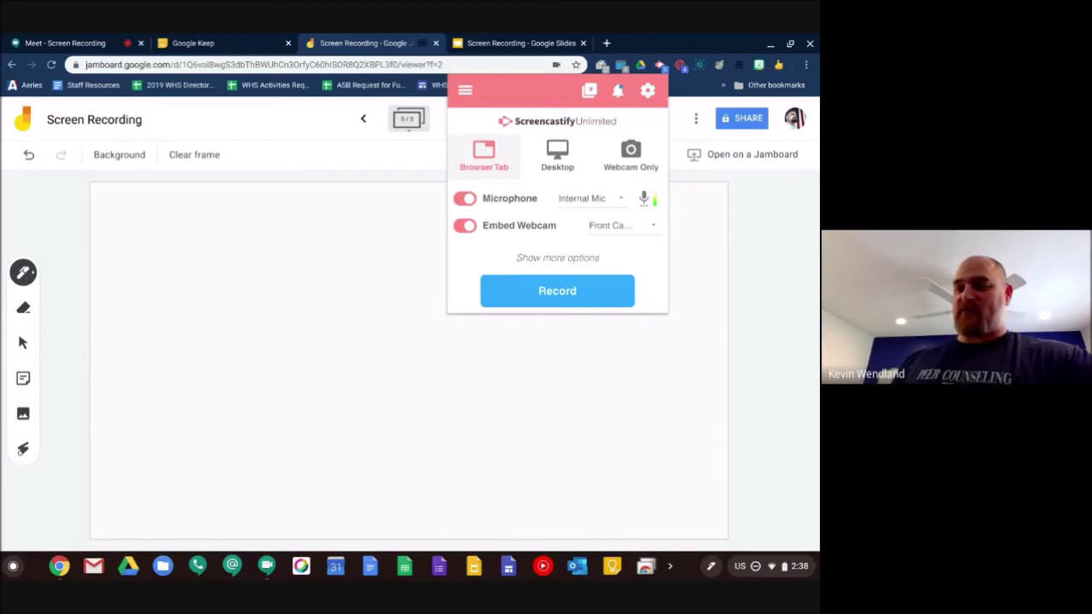
{"action": "left_click", "coordinate": [516, 290]}
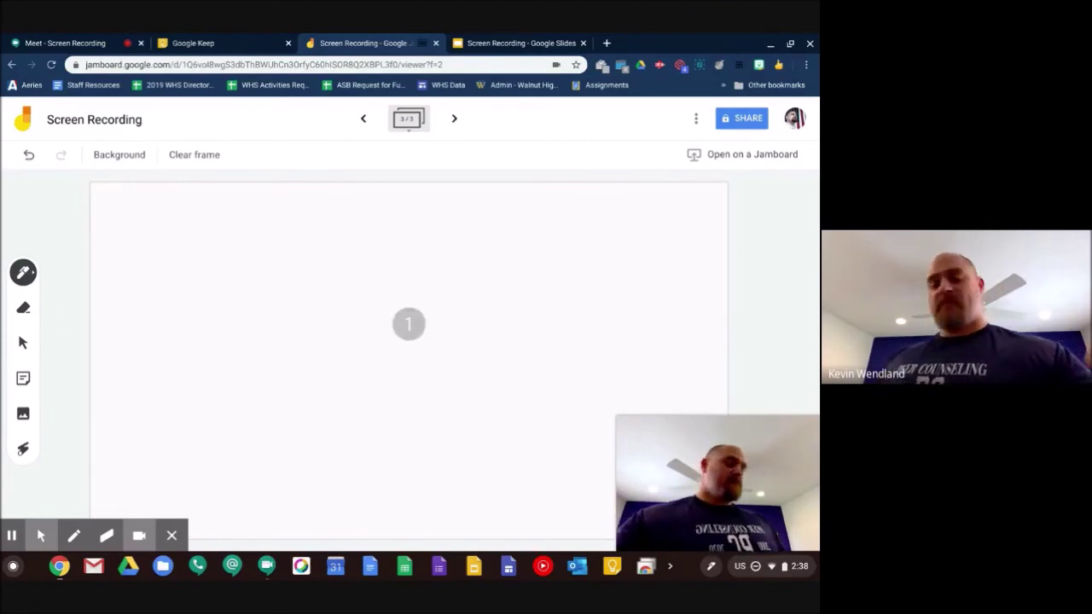
- Draw a few short pen strokes on the third frame, and pause and stop the Screencastify recording
{"action": "left_click_drag", "start_coordinate": [166, 248], "coordinate": [334, 254]}
{"action": "mouse_move", "coordinate": [367, 277]}
{"action": "left_mouse_down"}
{"action": "mouse_move", "coordinate": [269, 302]}
{"action": "mouse_move", "coordinate": [305, 332]}
{"action": "mouse_move", "coordinate": [333, 331]}
{"action": "left_mouse_up"}
{"action": "left_click", "coordinate": [366, 341]}
{"action": "left_click_drag", "start_coordinate": [245, 368], "coordinate": [317, 382]}
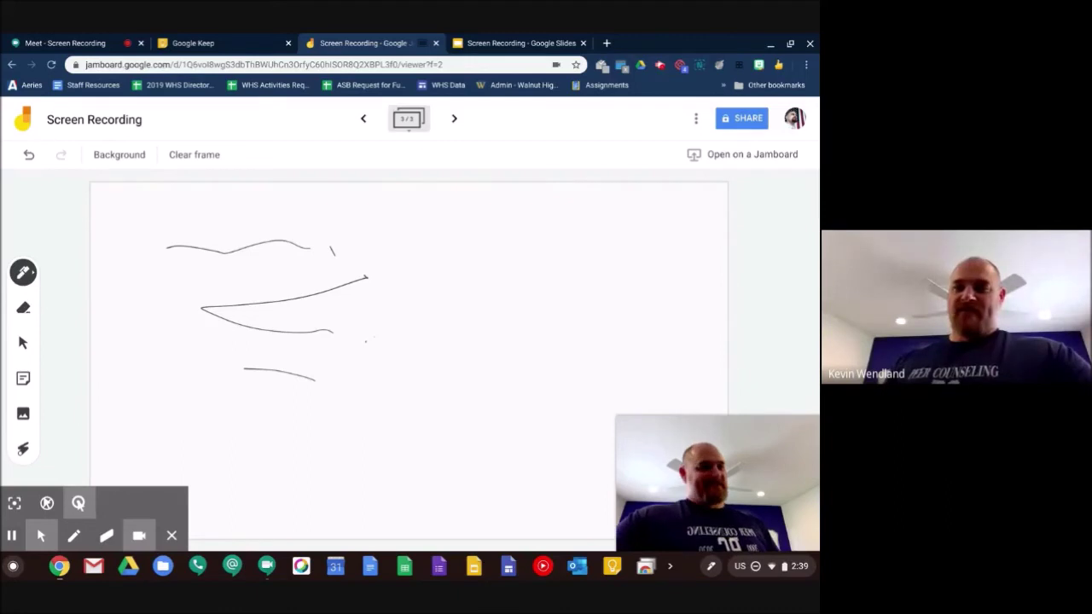
{"action": "key", "text": "alt+shift+p"}
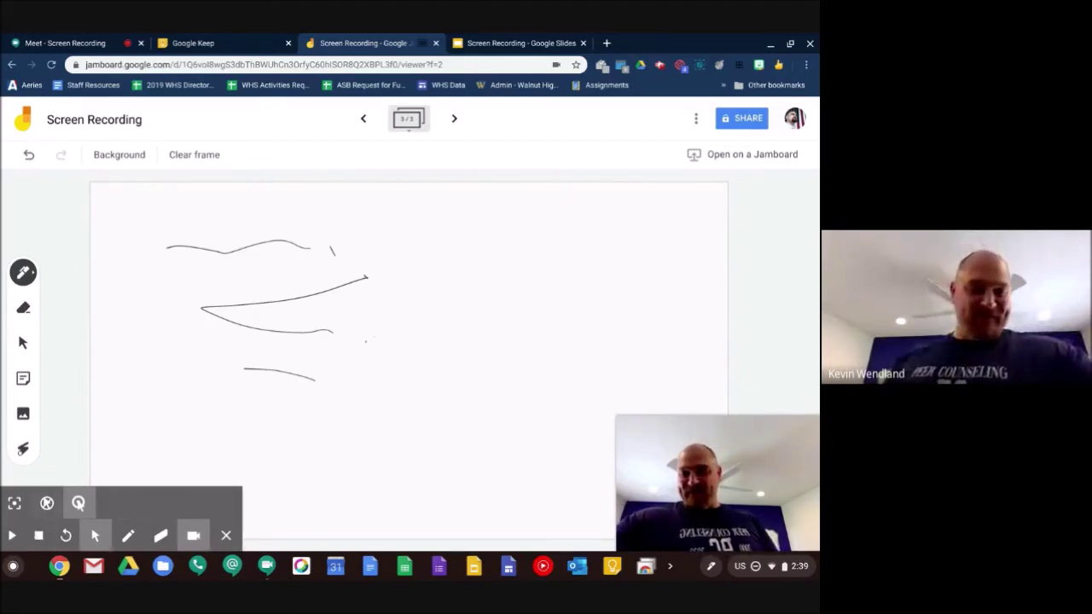
{"action": "left_click", "coordinate": [39, 536]}
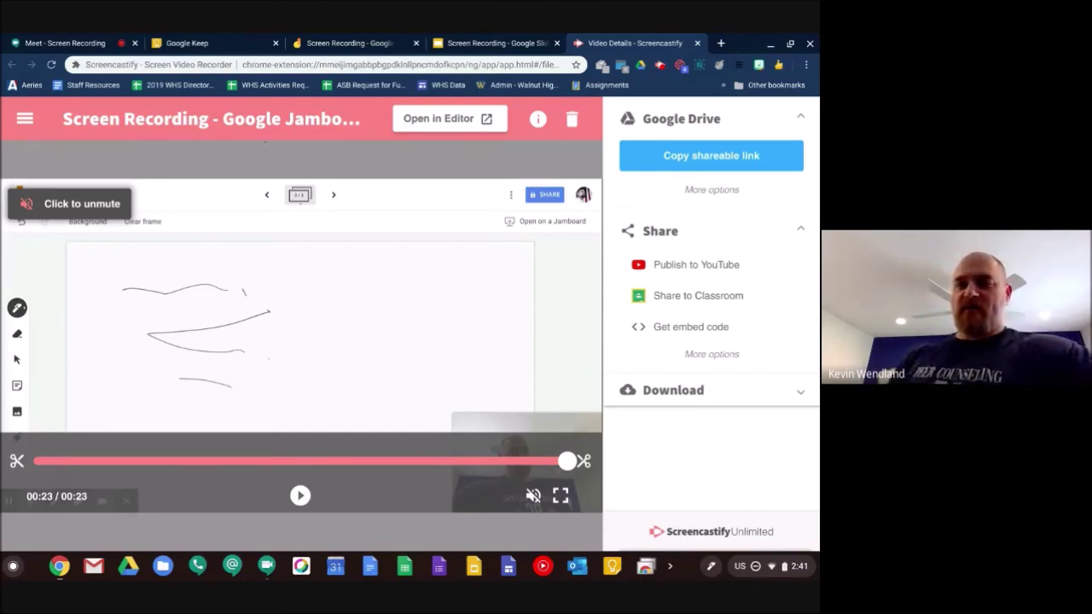
- Close the Screencastify video details tab and return to the Google Meet tab
{"action": "left_click", "coordinate": [663, 66]}
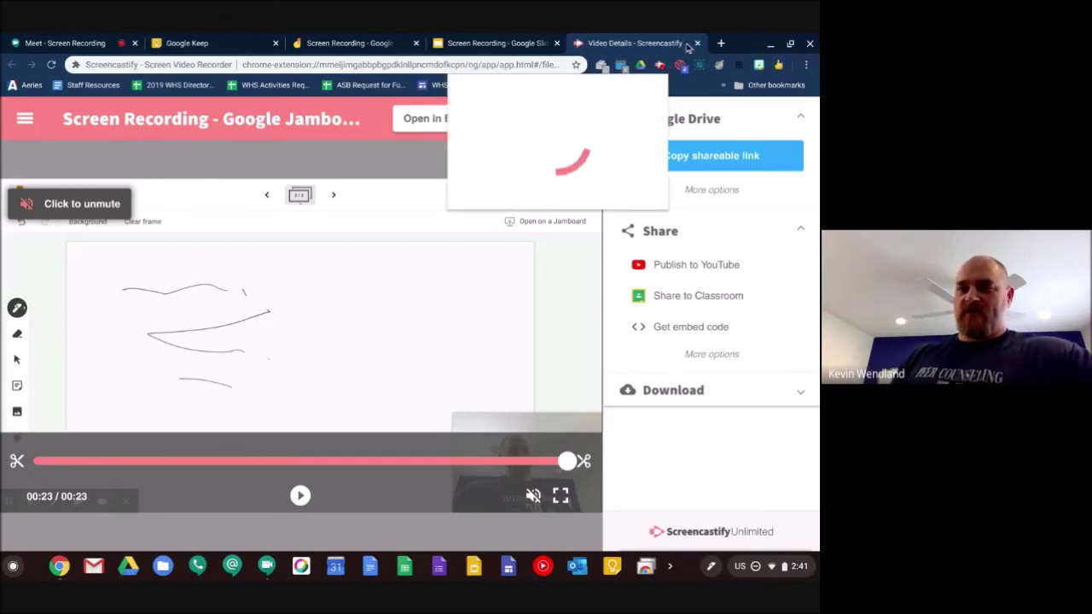
{"action": "left_click", "coordinate": [697, 43]}
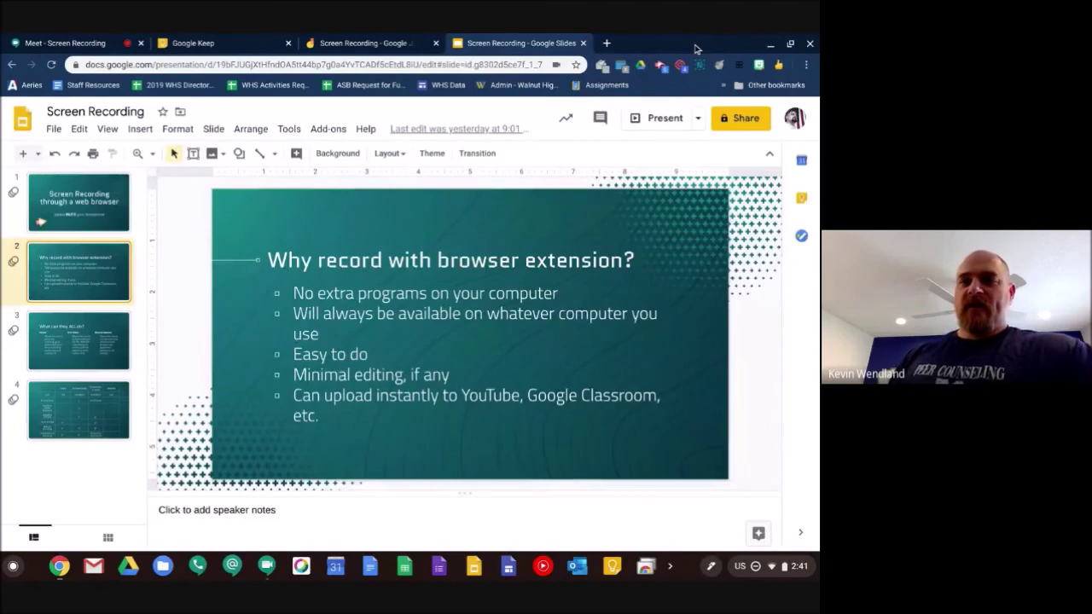
{"action": "left_click", "coordinate": [58, 40]}
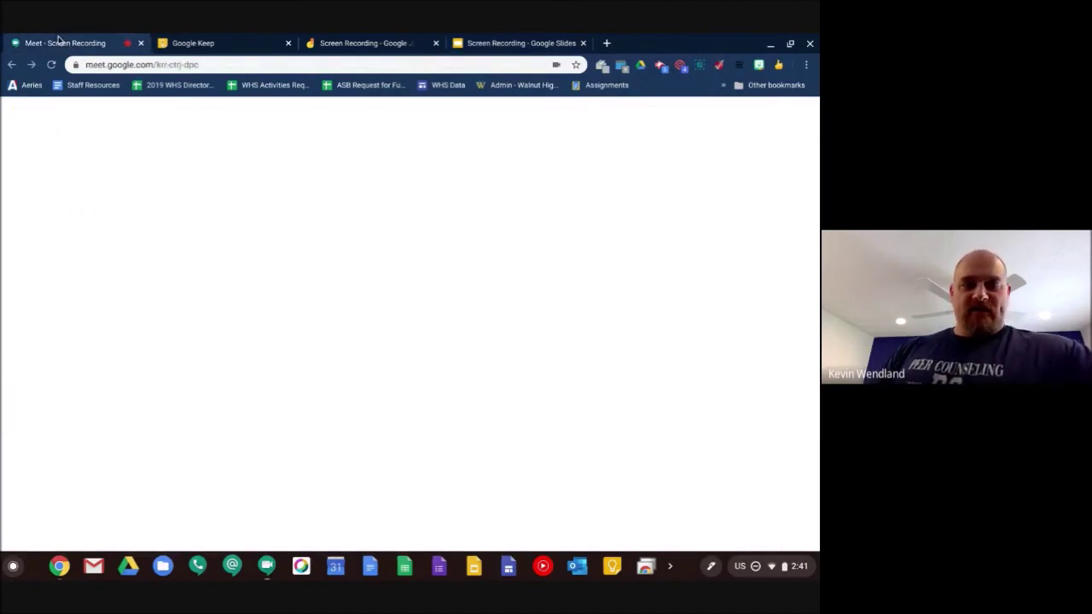